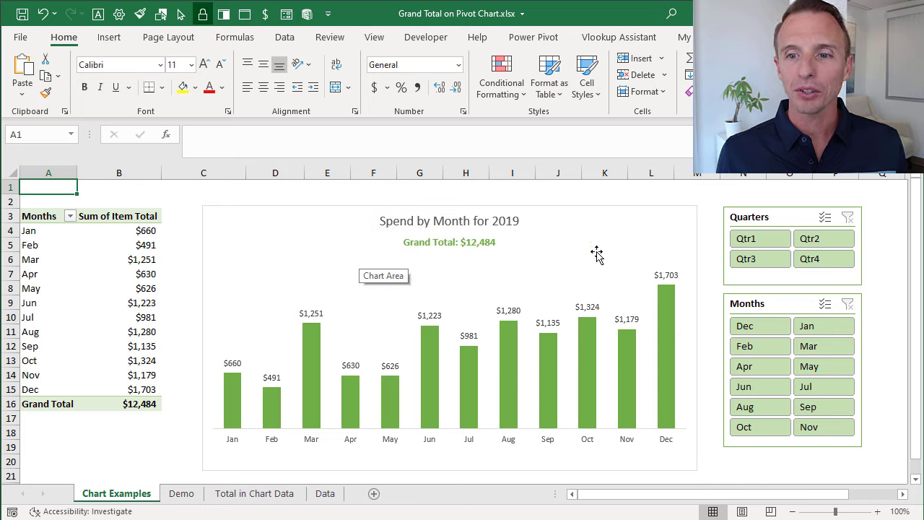
Step: Filter the Quarters slicer to Qtr3 and check the $3,396 Grand Total
left_click(767, 266)
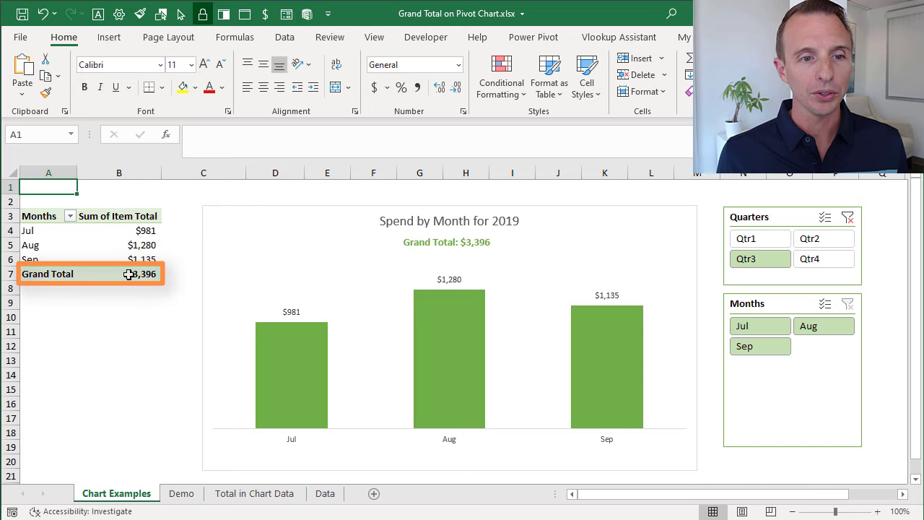
mouse_move(127, 273)
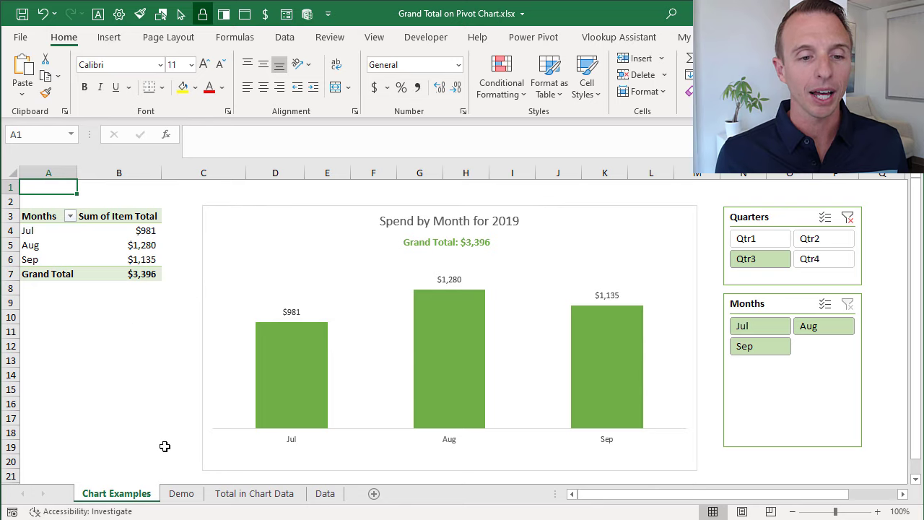
Step: On the Demo sheet, set the pivot table's Grand Totals to On for Rows and Columns
left_click(181, 494)
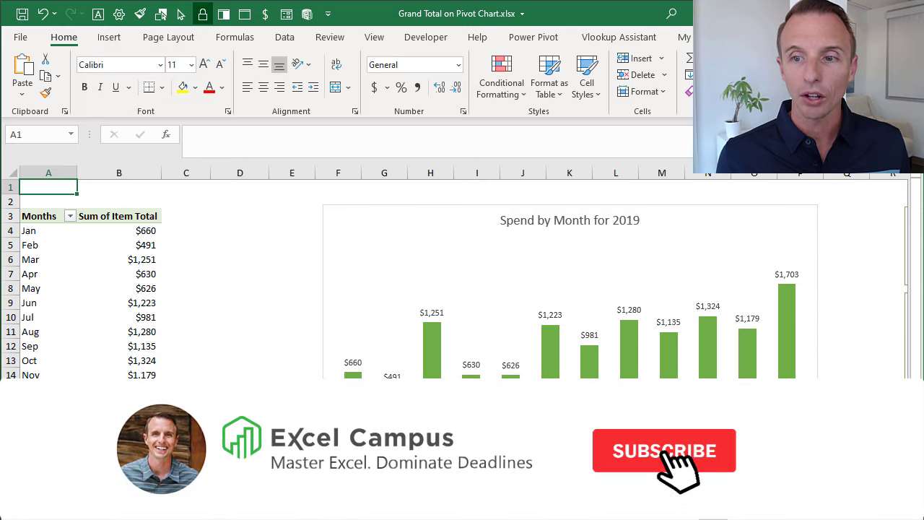
scroll(370, 231, "right", 2)
scroll(462, 275, "left", 2)
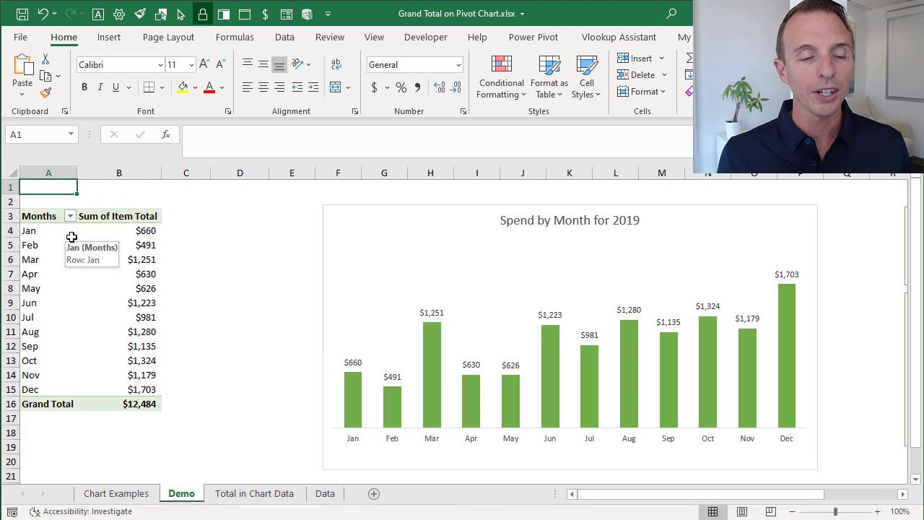
left_click(72, 237)
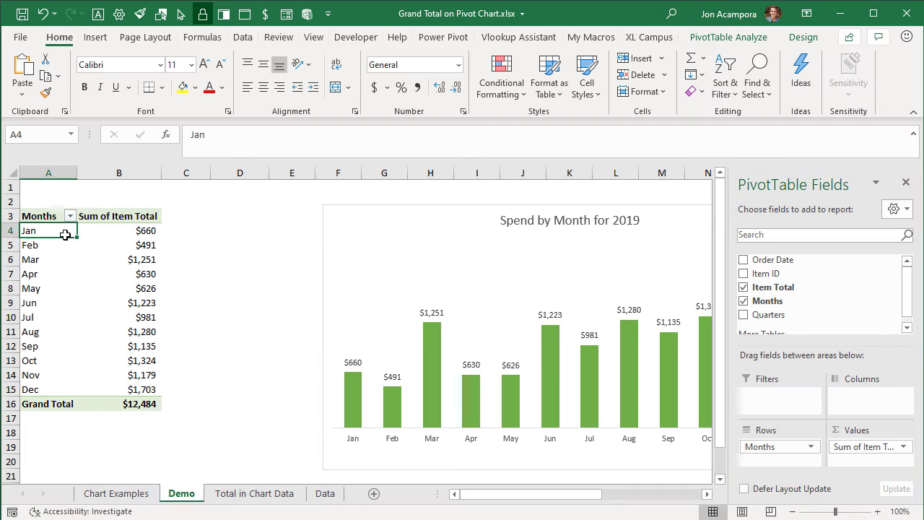
left_click(804, 40)
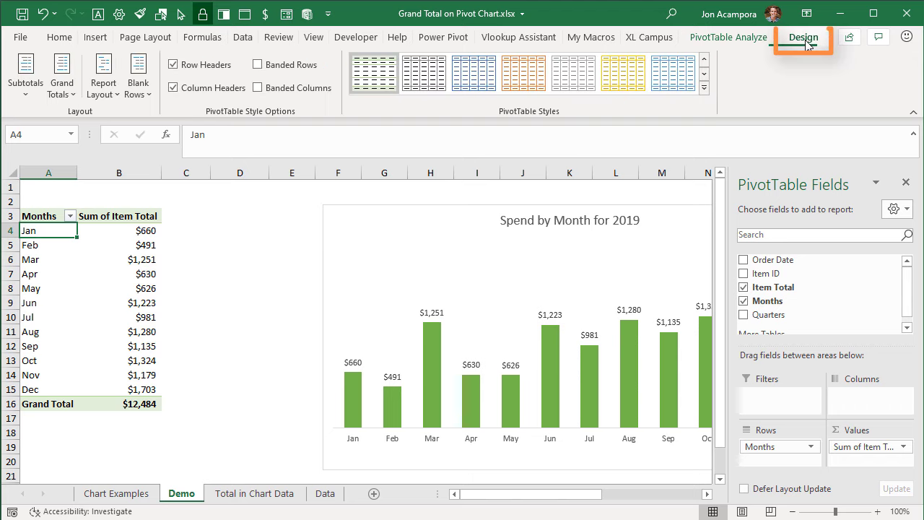
left_click(63, 85)
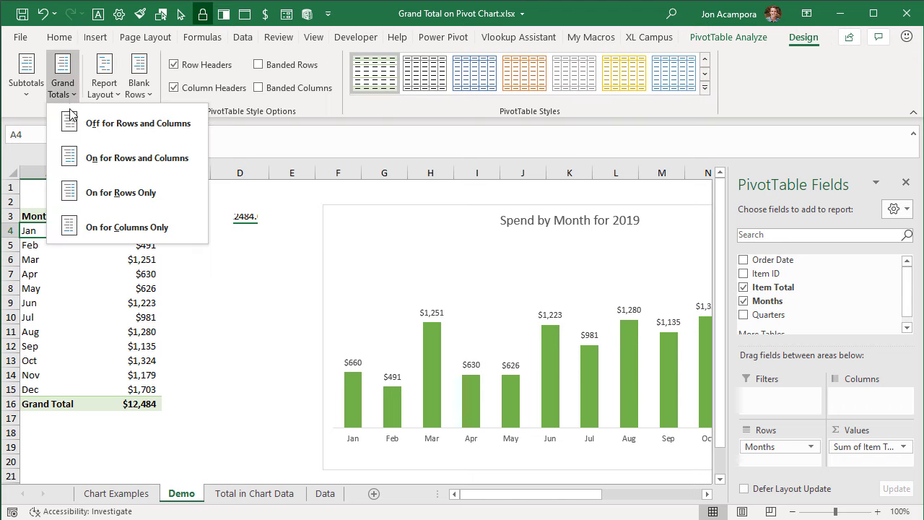
left_click(127, 158)
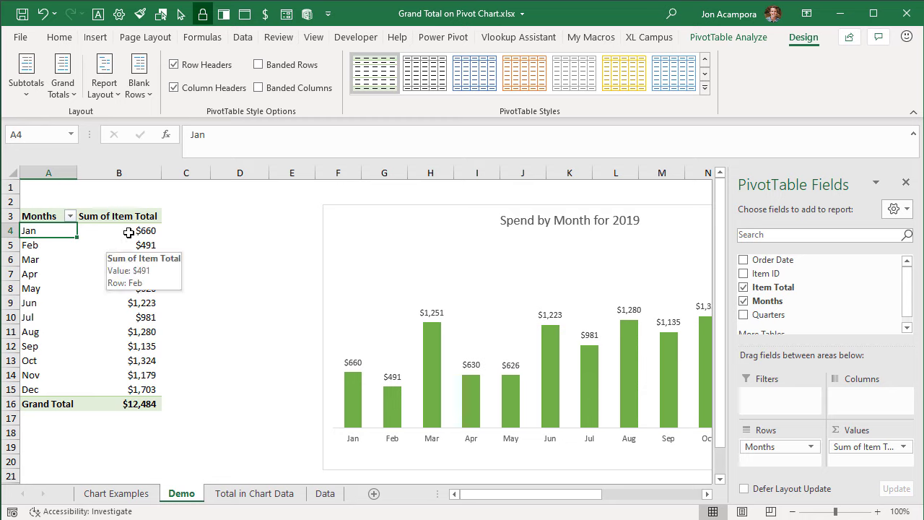
Step: Confirm Generate GetPivotData is checked in the PivotTable Options dropdown
left_click(735, 39)
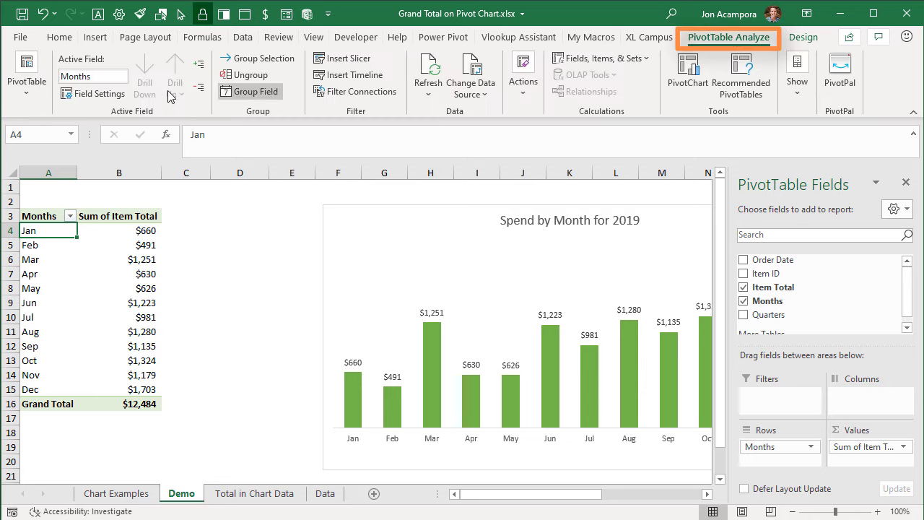
left_click(31, 94)
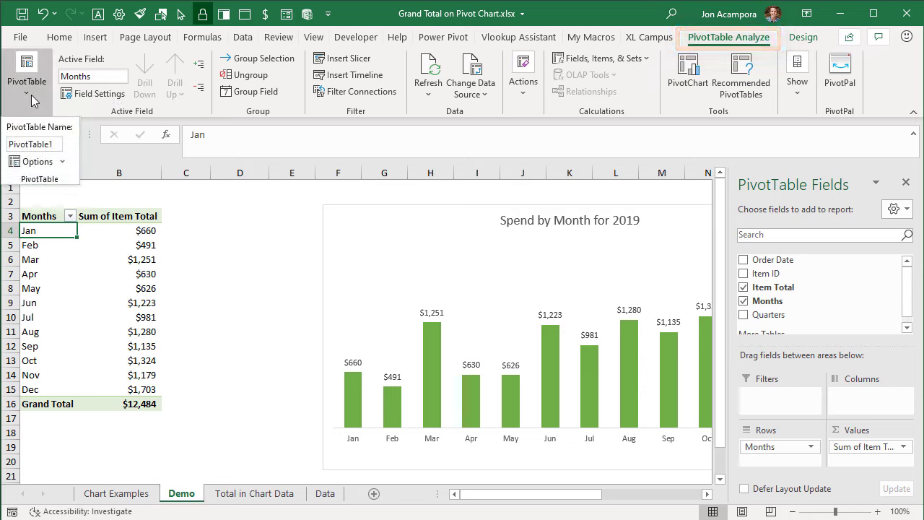
left_click(62, 162)
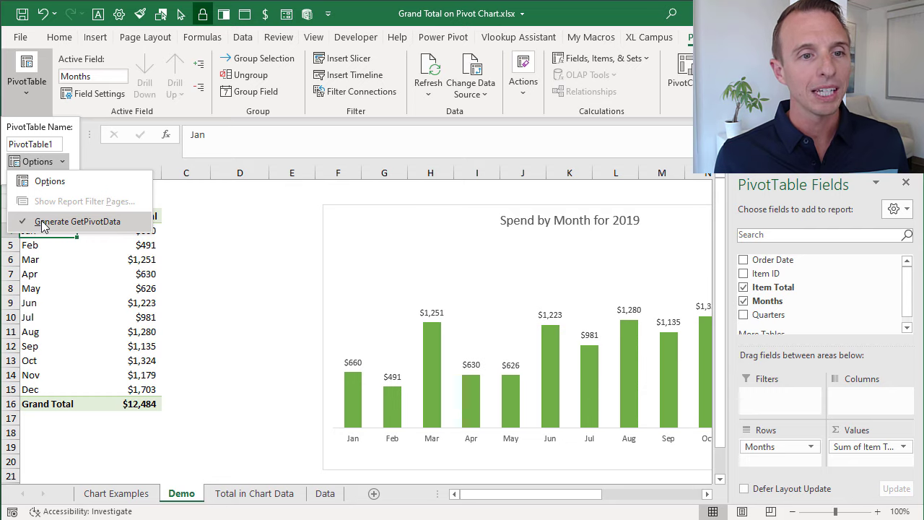
left_click(243, 227)
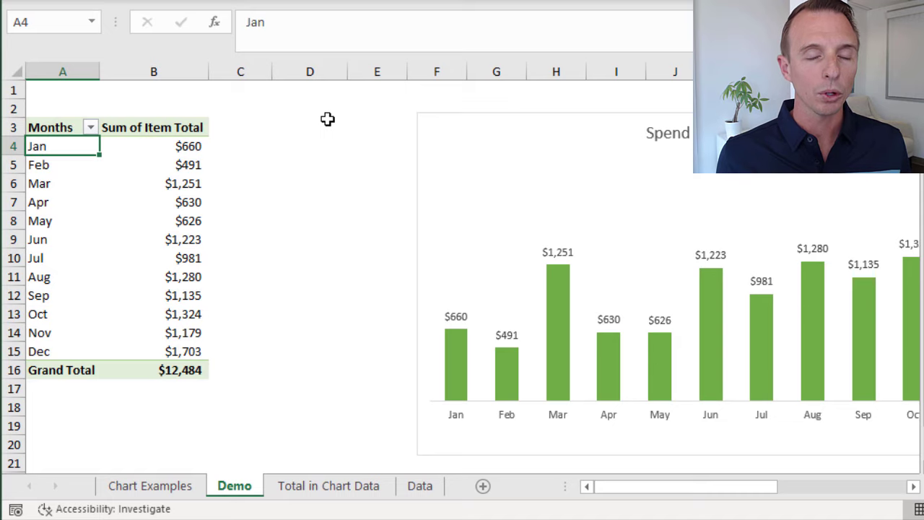
Step: Enter =GETPIVOTDATA("Item Total",$A$3) in D3 by referencing the B16 Grand Total
left_click(312, 127)
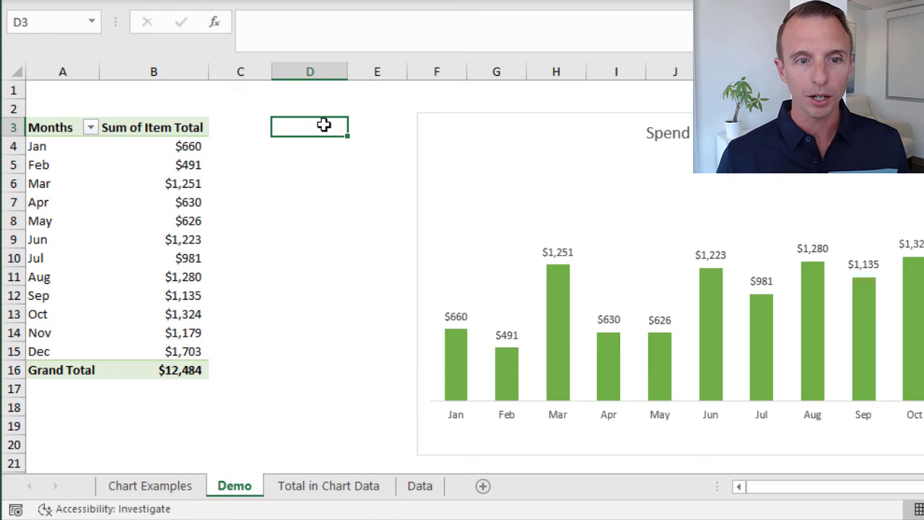
type("=")
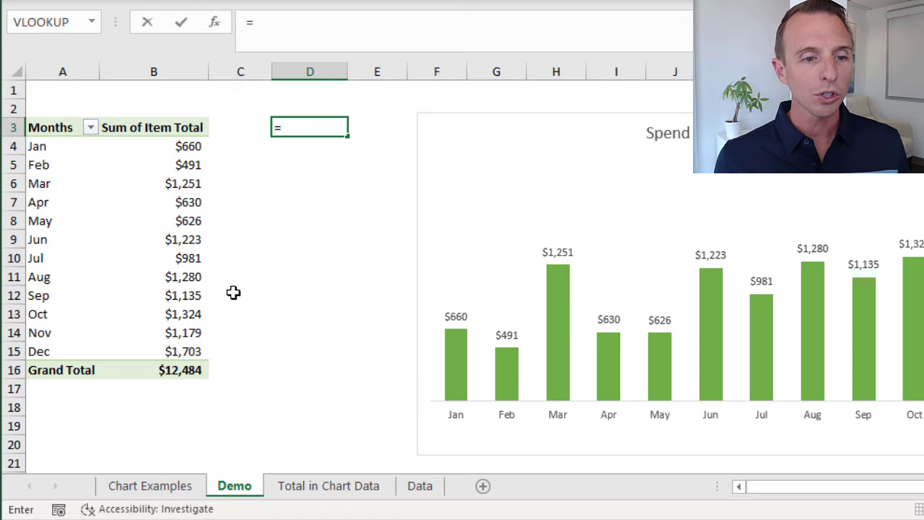
left_click(173, 369)
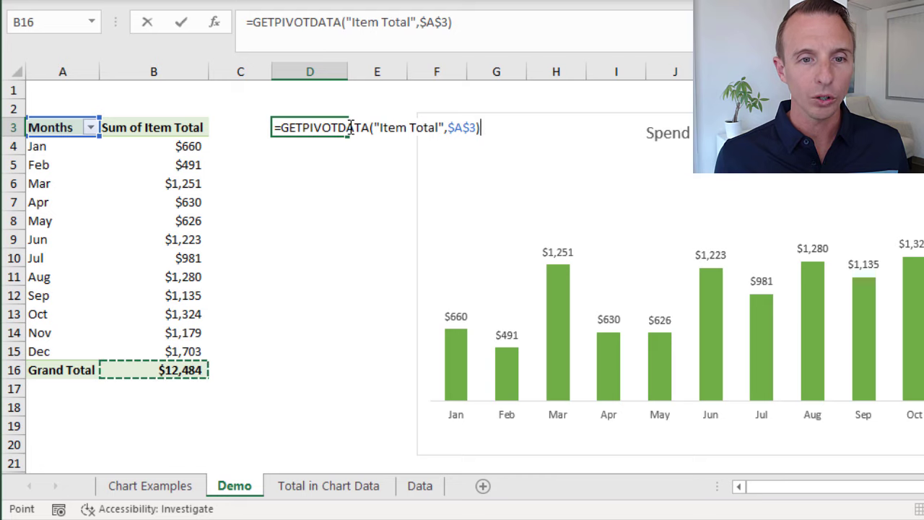
left_click(380, 127)
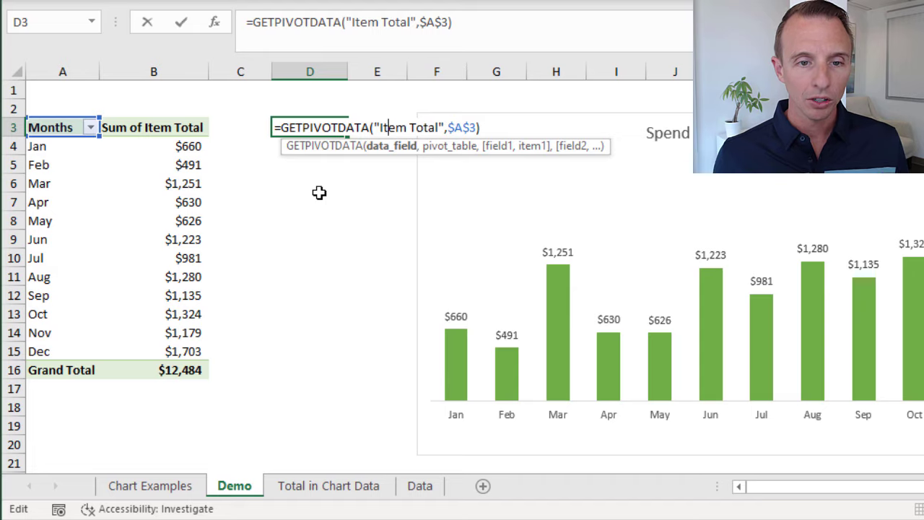
key("Return")
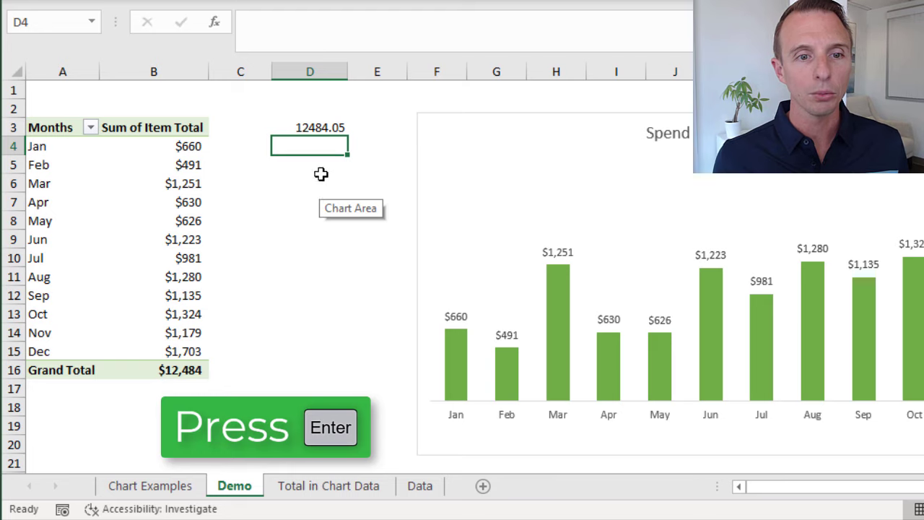
left_click(313, 128)
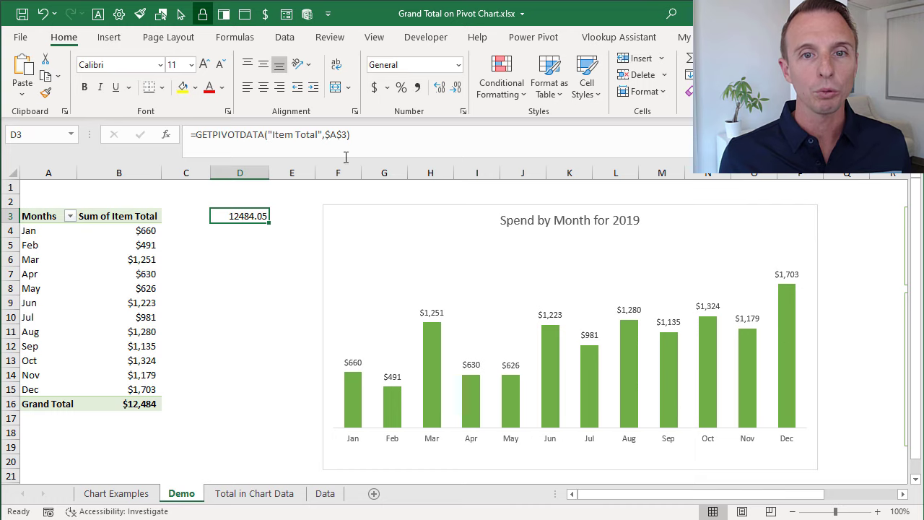
Step: Wrap D3's formula in TEXT with the "$#,###" format so it shows $12,484
left_click(458, 66)
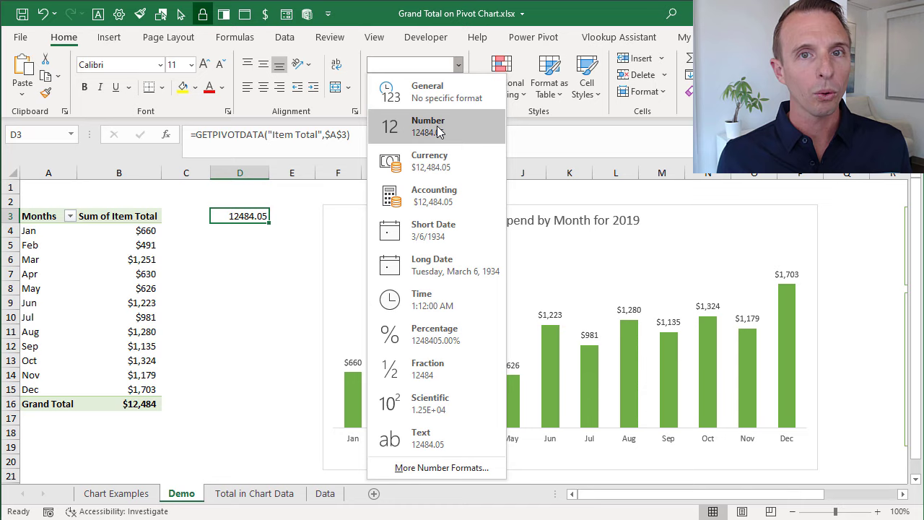
left_click(242, 226)
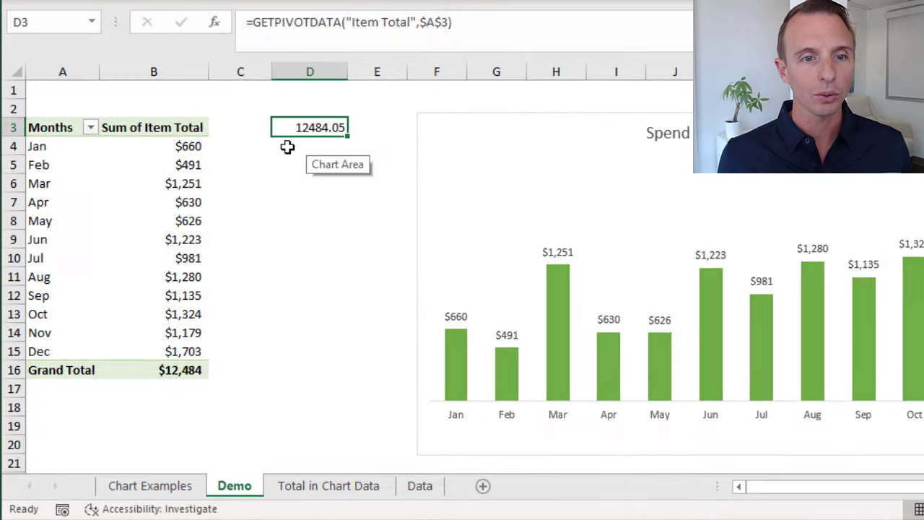
key("F2")
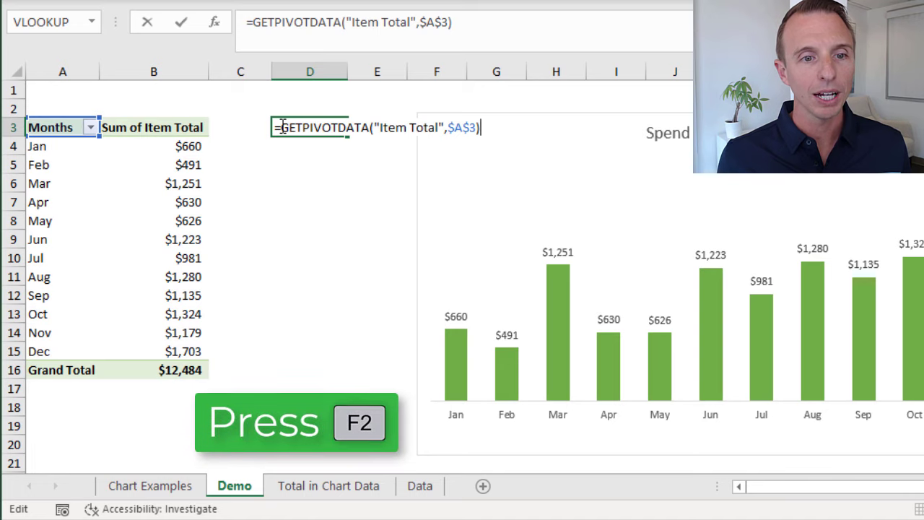
type("text")
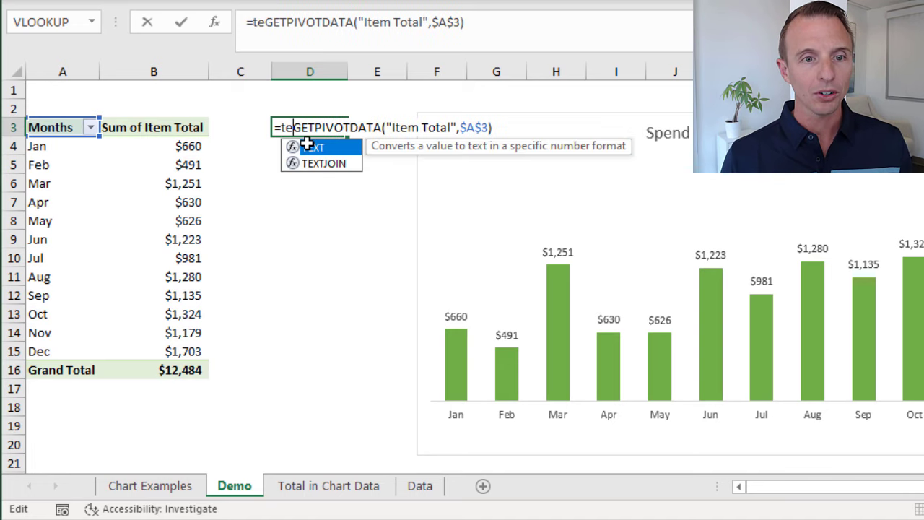
key("Tab")
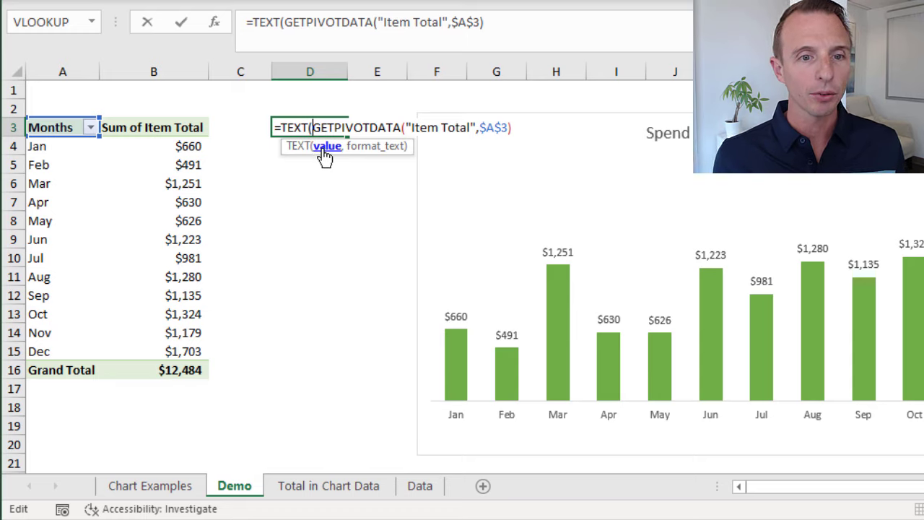
left_click(322, 148)
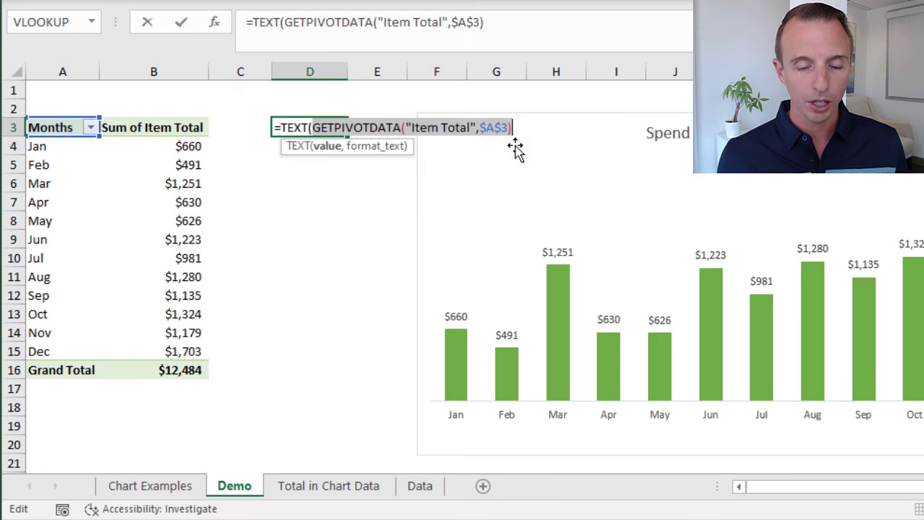
key("Right")
type(",")
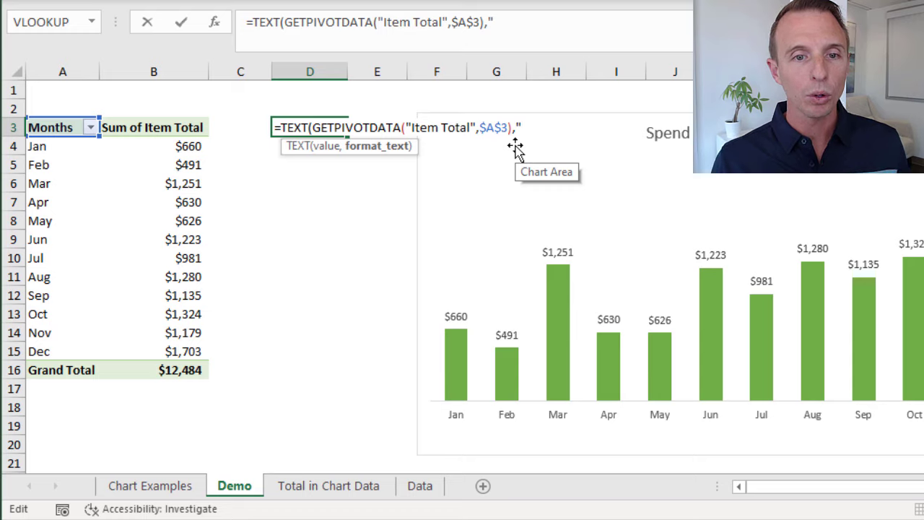
type("\"")
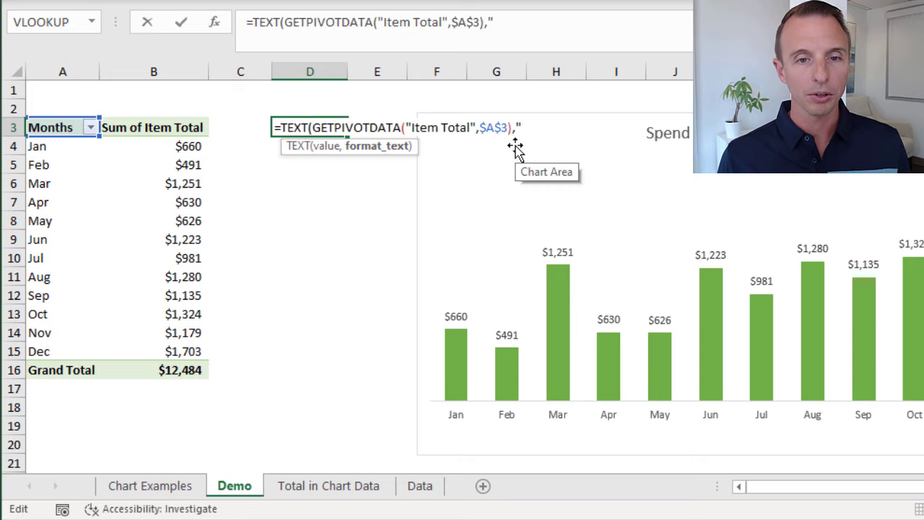
type("$")
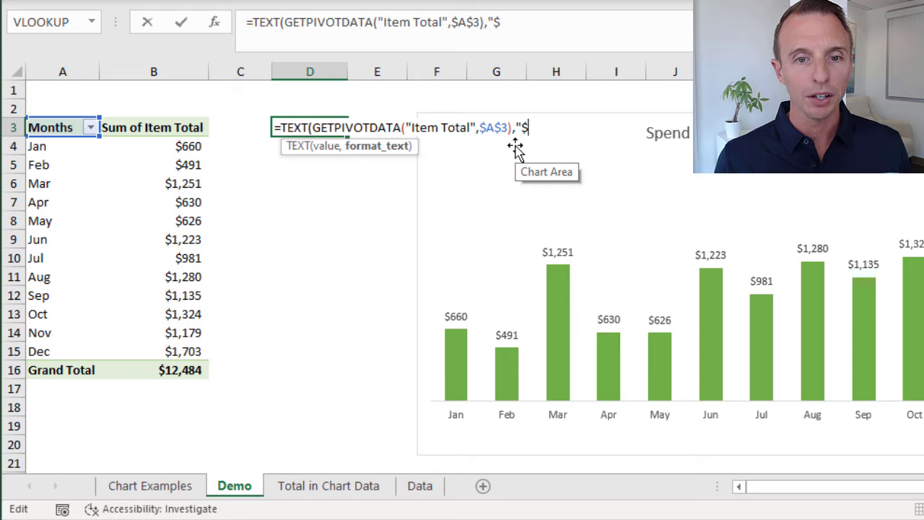
type("#,")
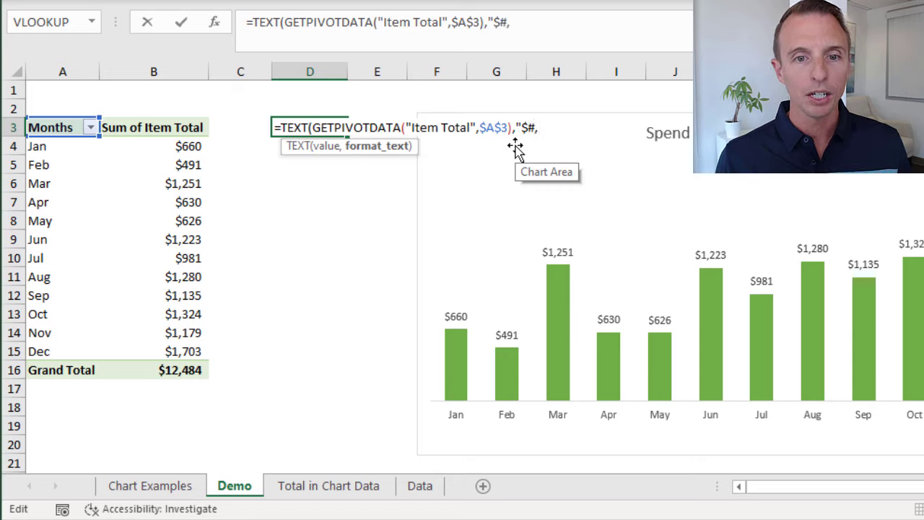
type("###")
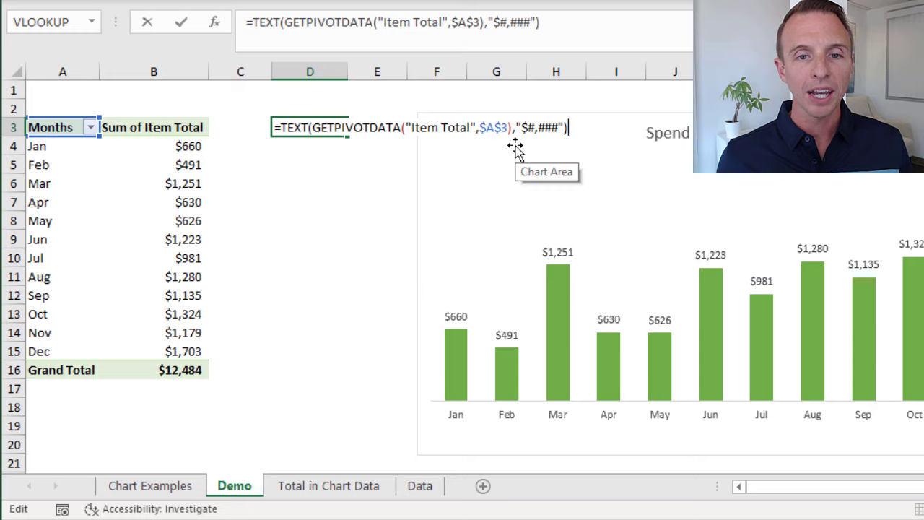
key("Return")
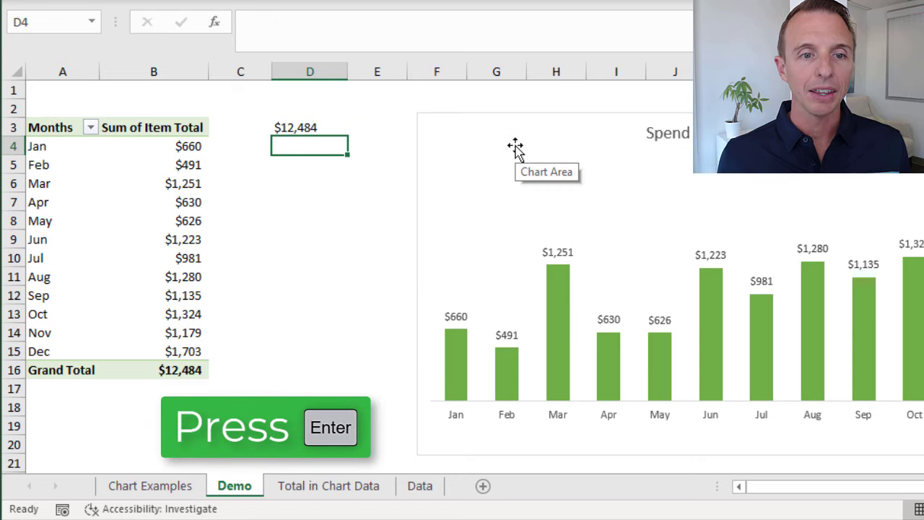
left_click(309, 128)
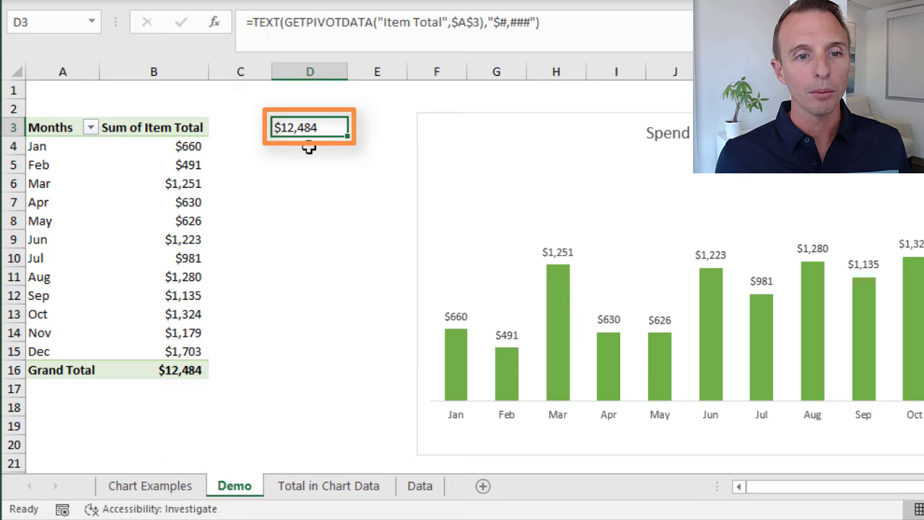
key("F2")
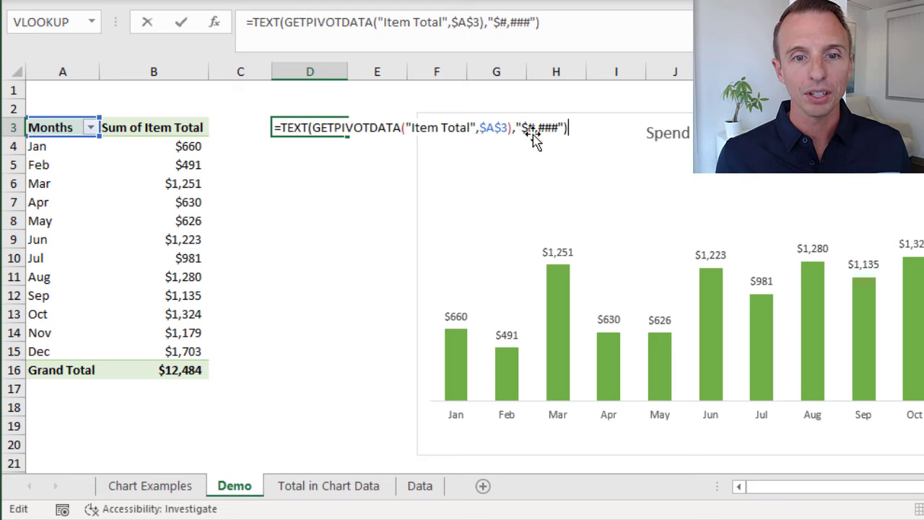
key("Escape")
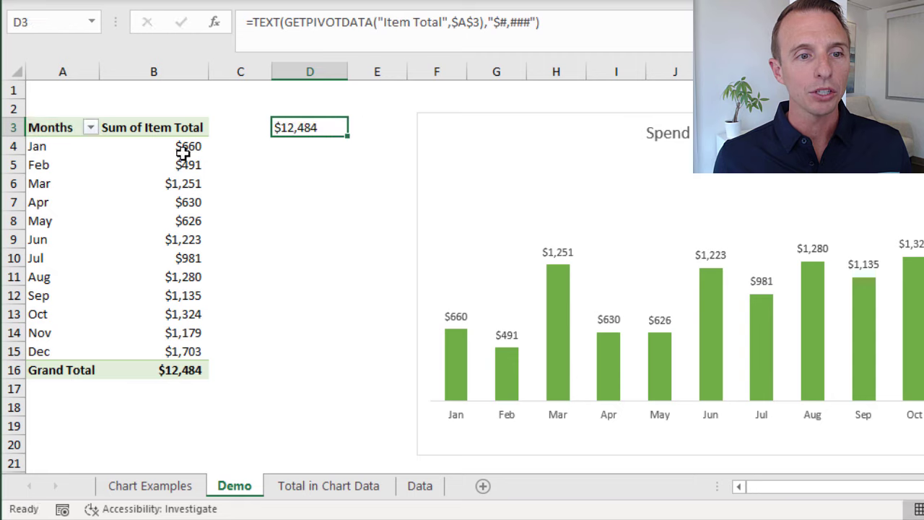
right_click(178, 148)
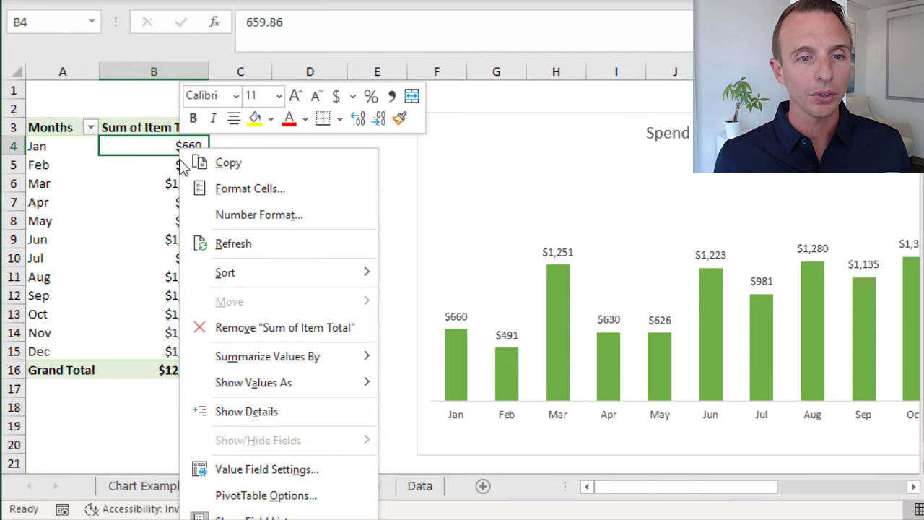
left_click(221, 215)
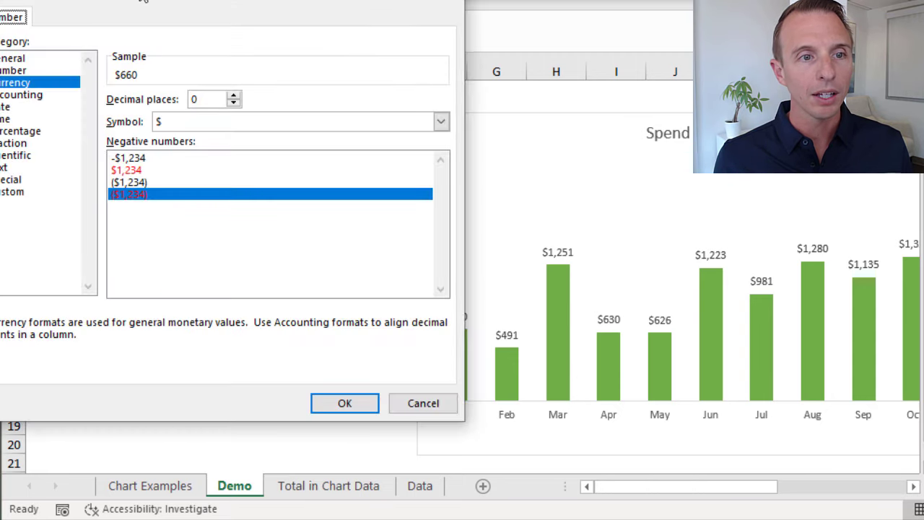
left_click_drag(148, 2, 359, 14)
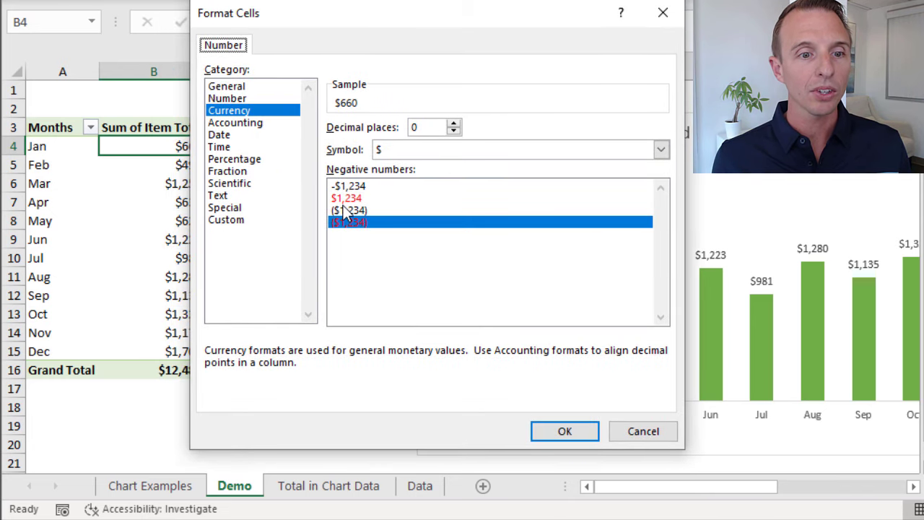
left_click(225, 220)
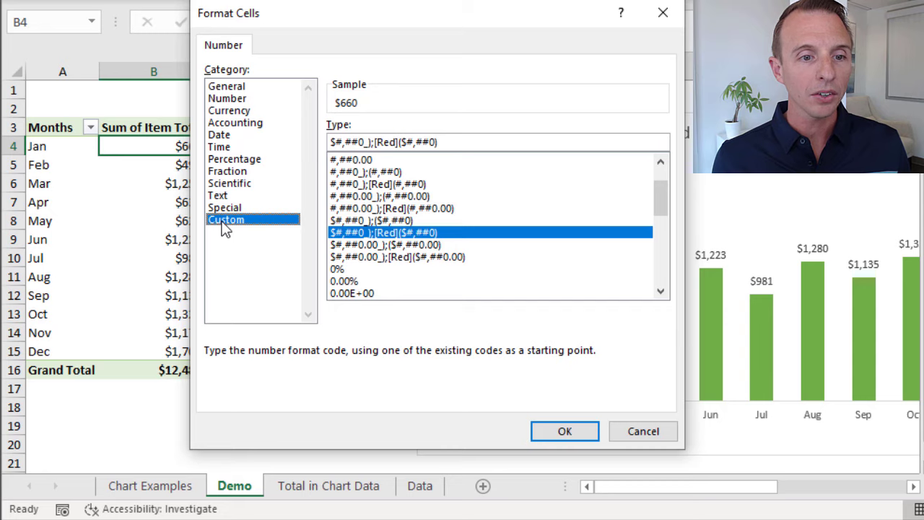
left_click_drag(330, 142, 366, 142)
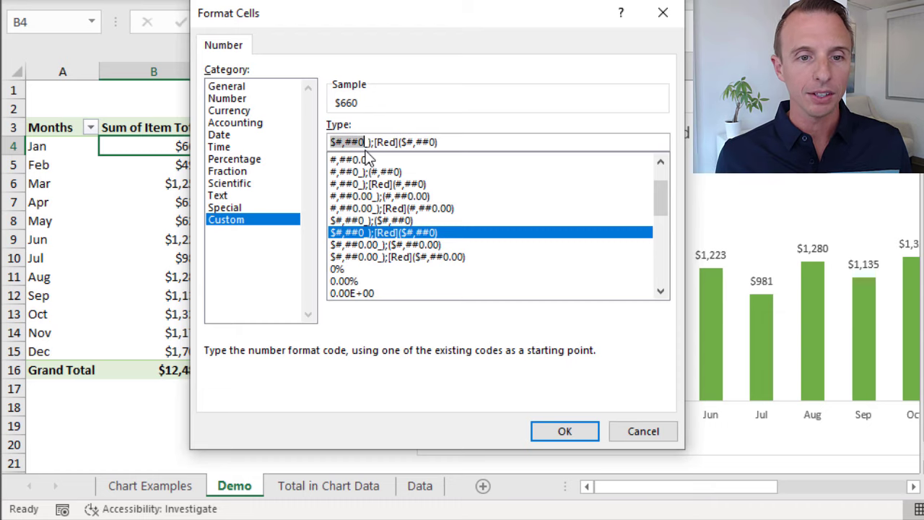
left_click(640, 429)
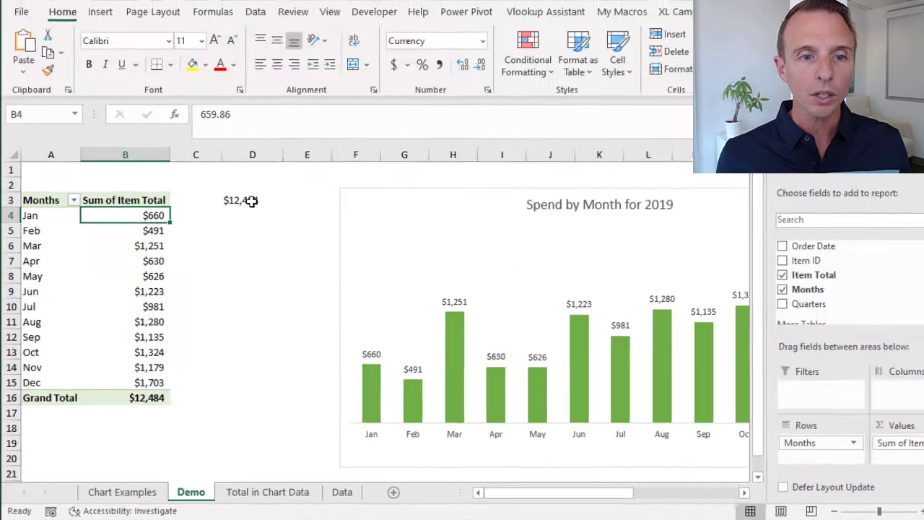
Step: Select cell D3, then the 'Spend by Month for 2019' pivot chart
left_click(289, 134)
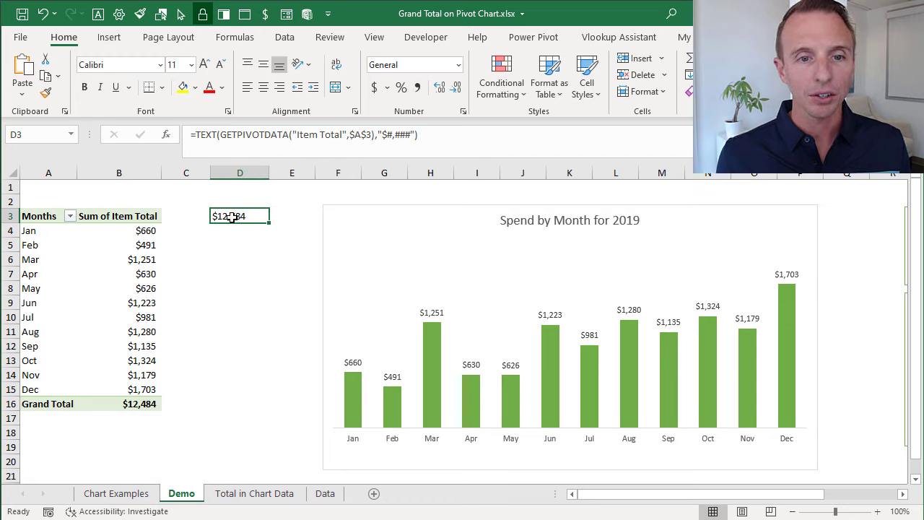
left_click(349, 207)
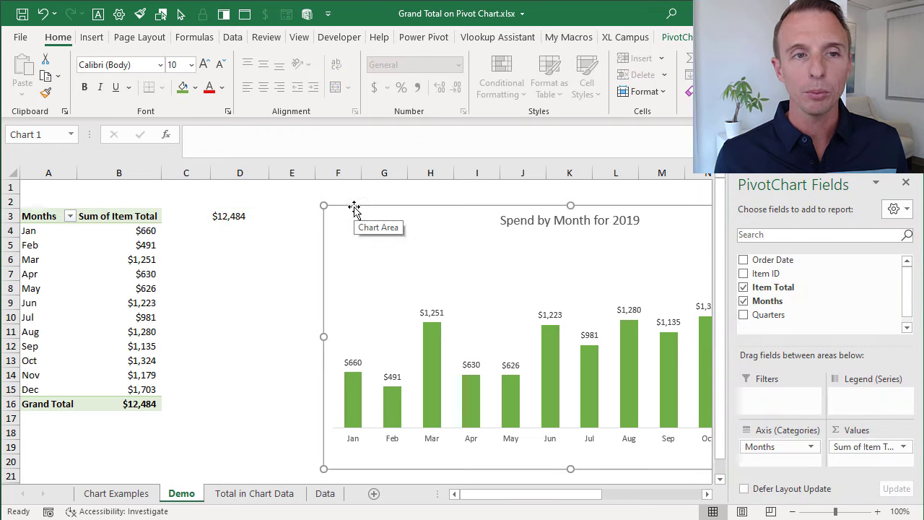
Step: Draw a text box inside the pivot chart just below its title
left_click(92, 38)
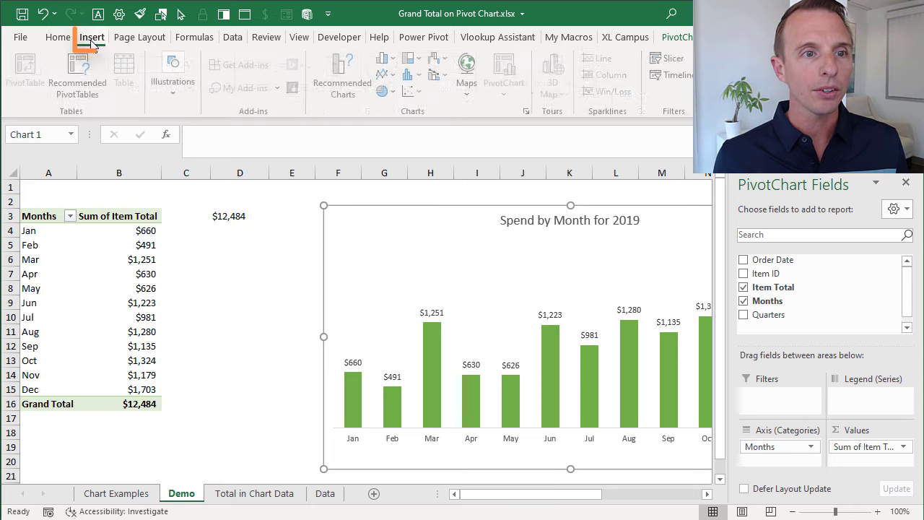
left_click(175, 85)
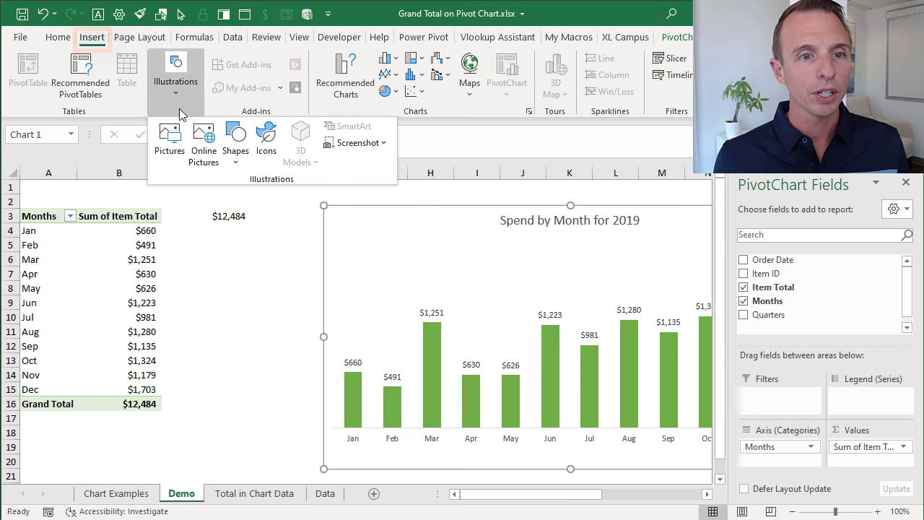
left_click(236, 146)
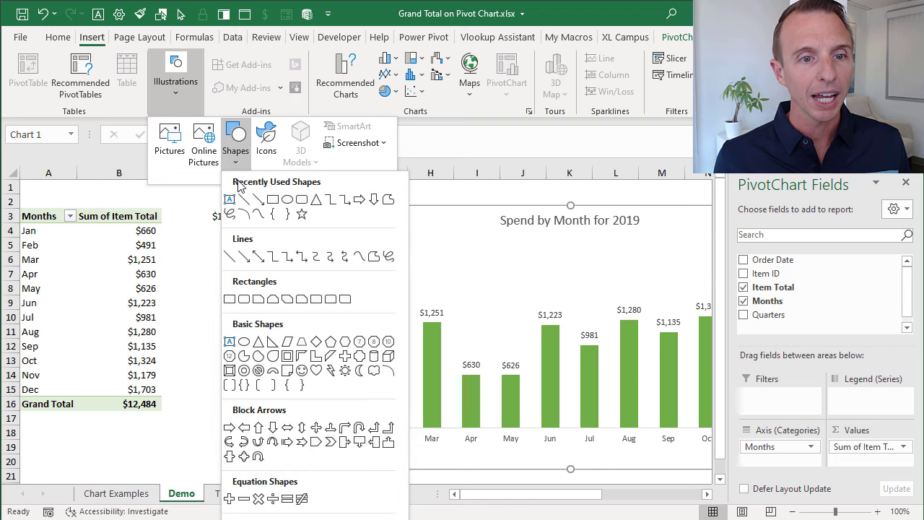
left_click(230, 201)
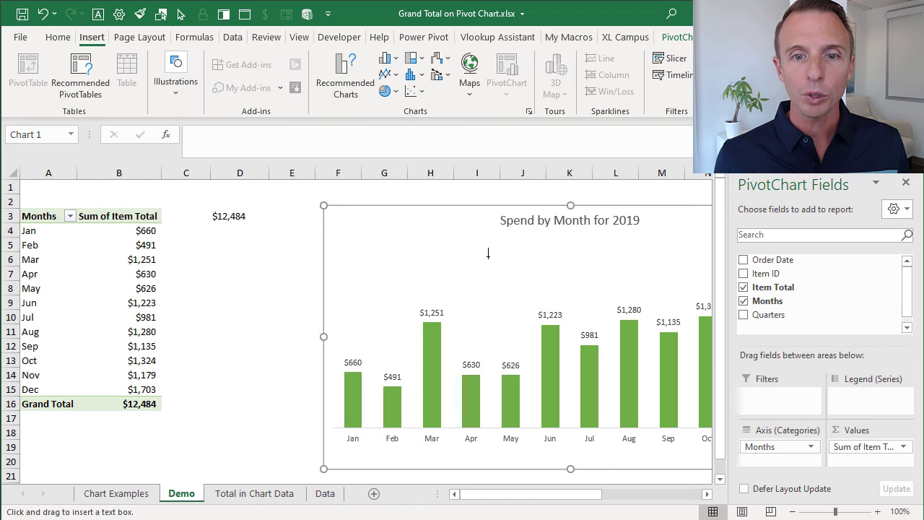
left_click_drag(500, 238, 642, 260)
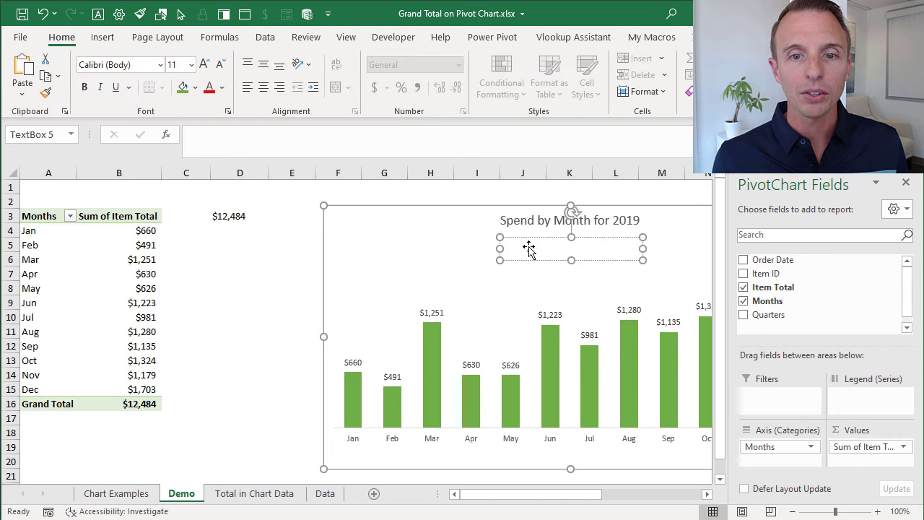
Step: Link the chart text box to cell D3 with the formula =Demo!$D$3
left_click(213, 135)
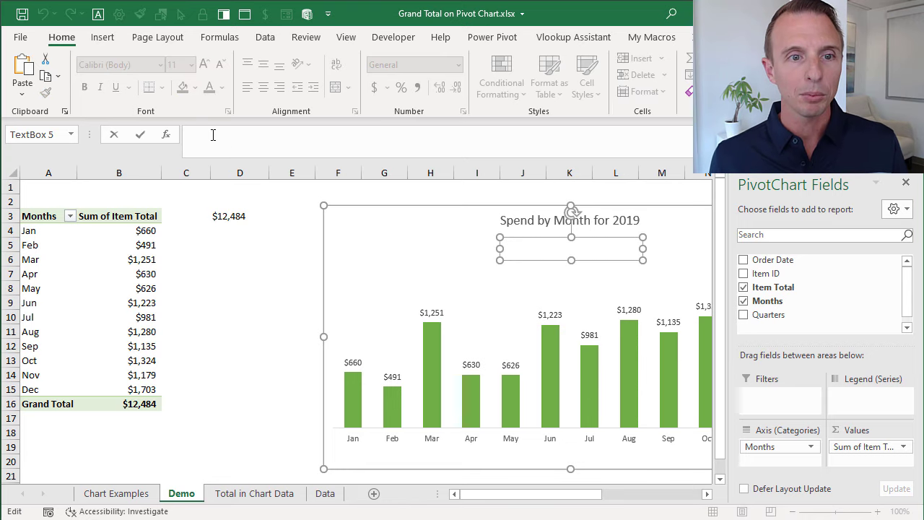
type("=")
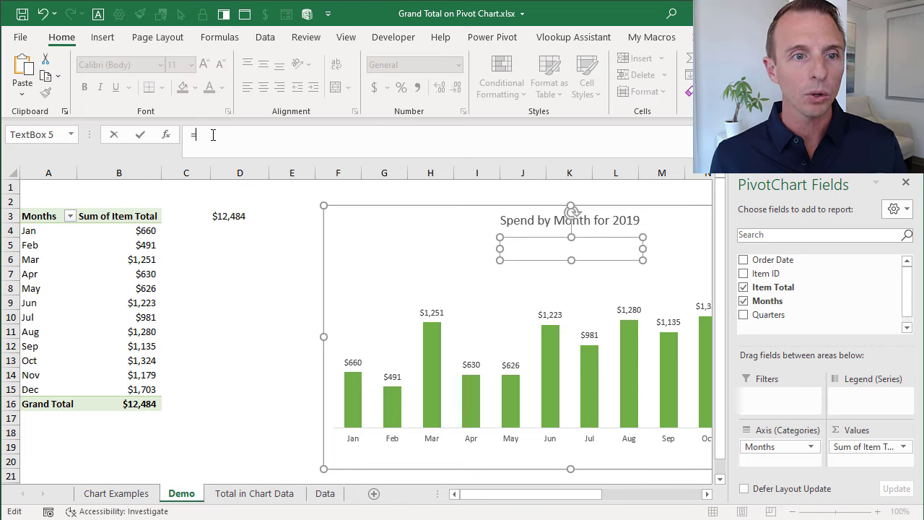
left_click(221, 216)
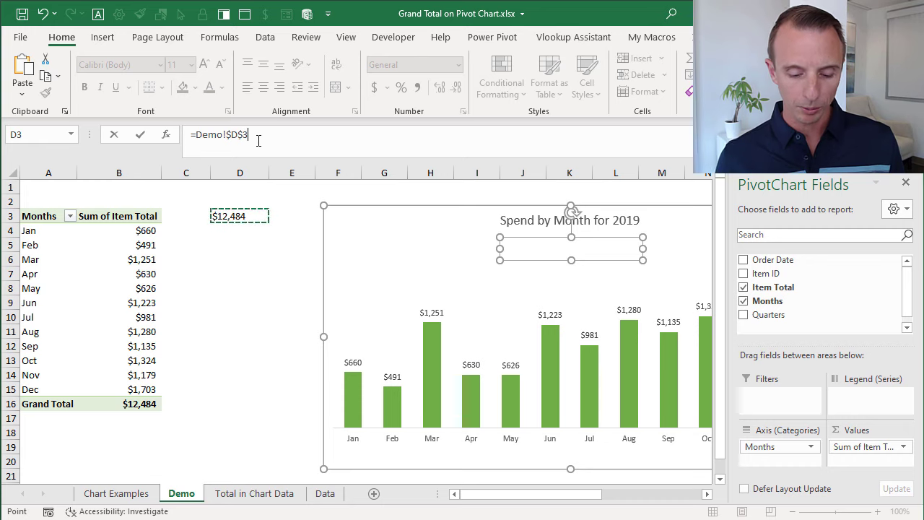
key("Return")
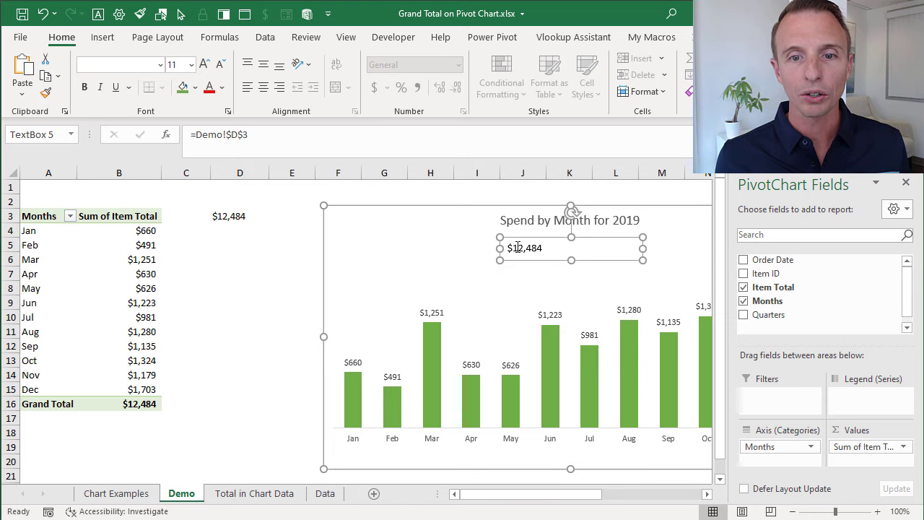
Step: Prefix D3's formula with "Grand Total: "& so it reads 'Grand Total: $12,484'
left_click(227, 216)
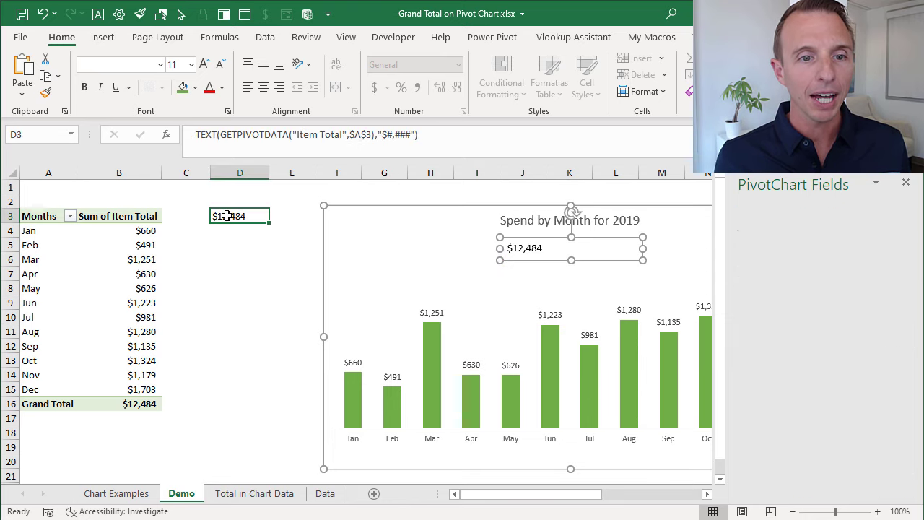
key("F2")
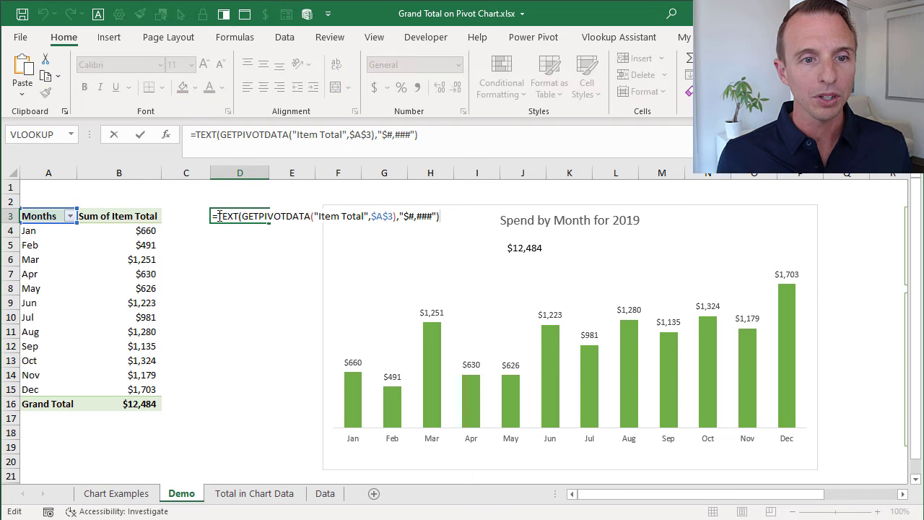
left_click(219, 215)
type("\"Grand T")
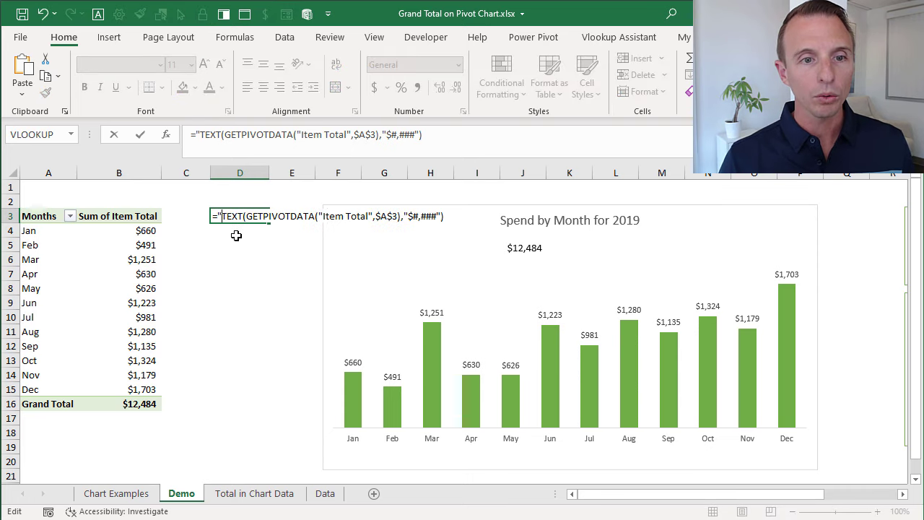
type("otal")
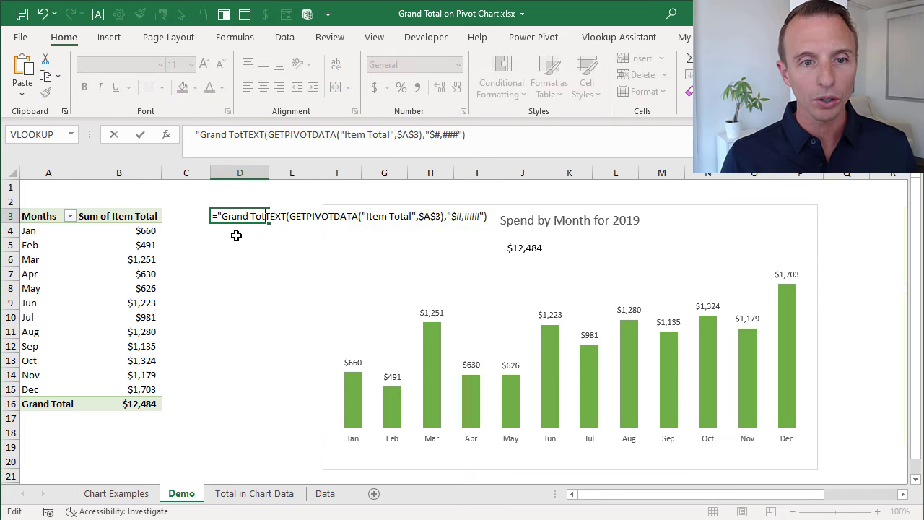
type(":")
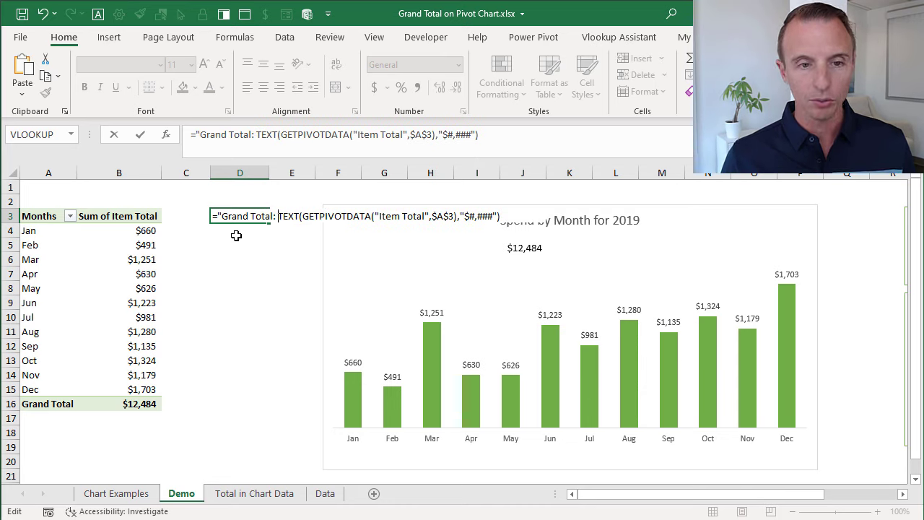
type(" \"&")
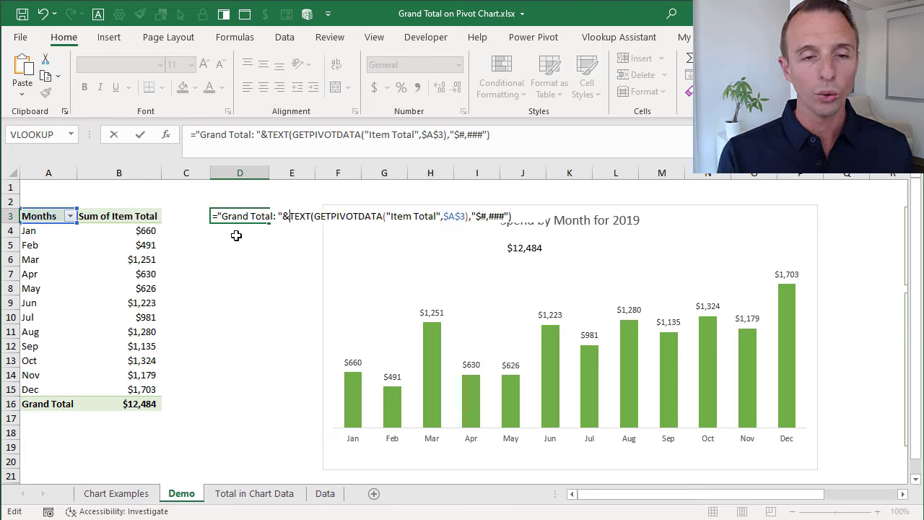
key("Return")
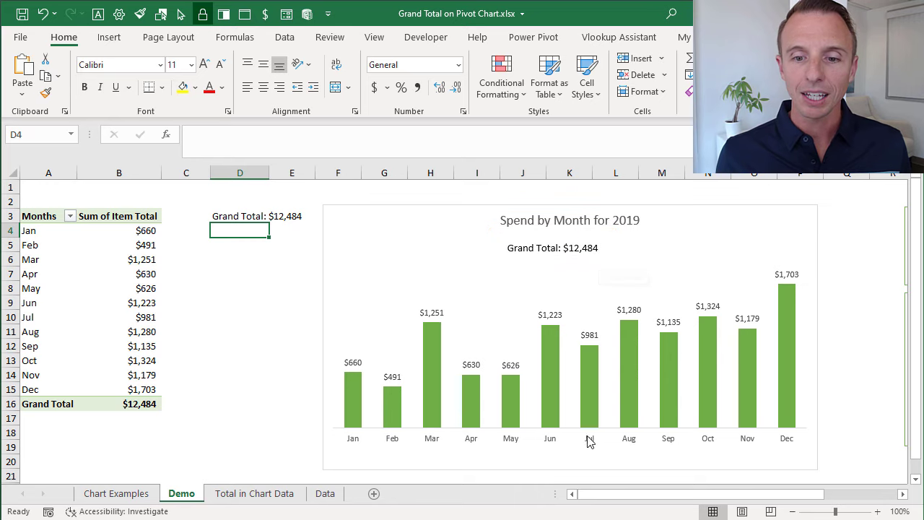
Step: Select Qtr2 in the Quarters slicer so the label reads 'Grand Total: $2,480'
left_click_drag(614, 495, 656, 504)
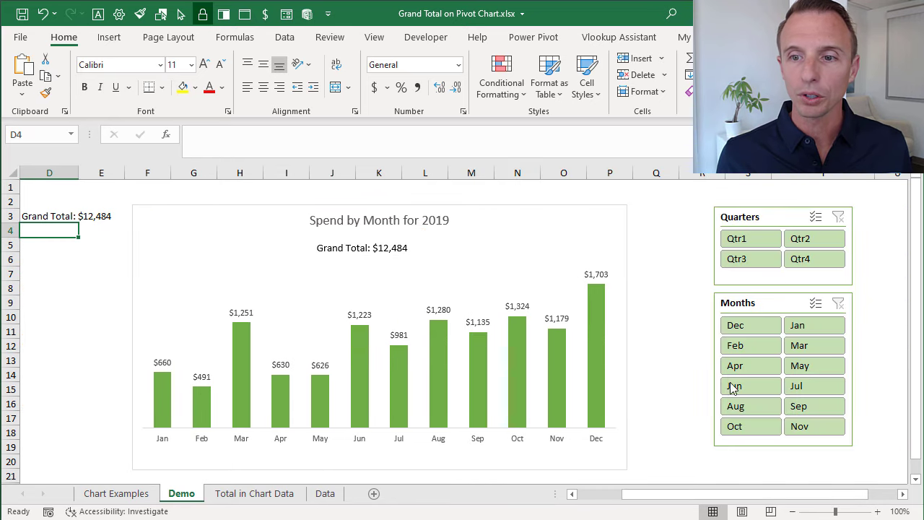
left_click(803, 241)
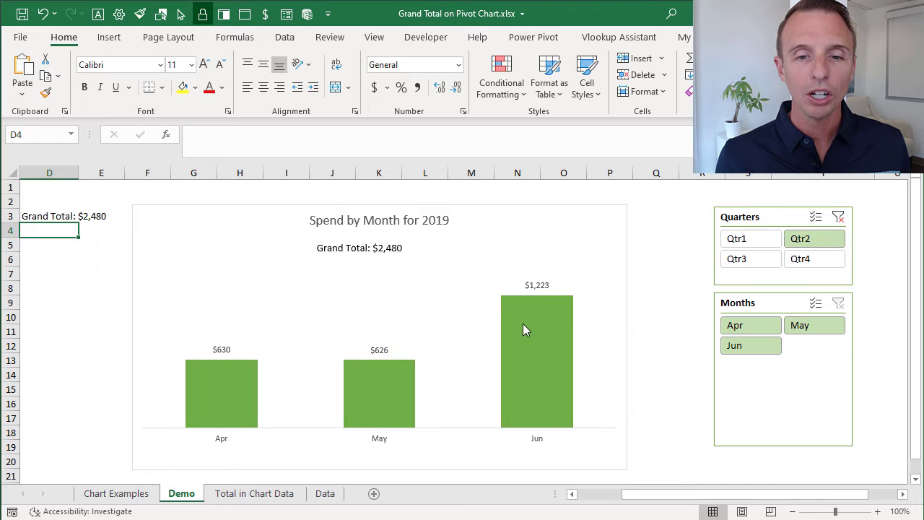
left_click_drag(638, 502, 582, 491)
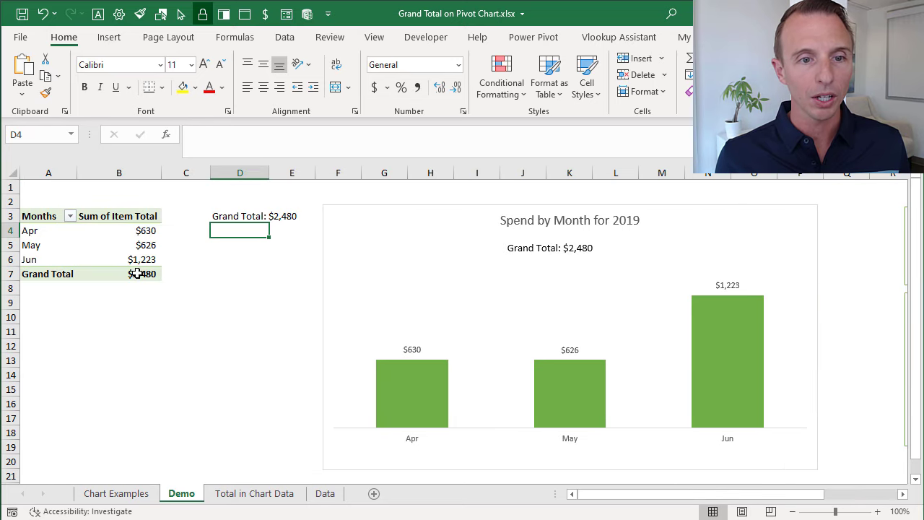
mouse_move(138, 275)
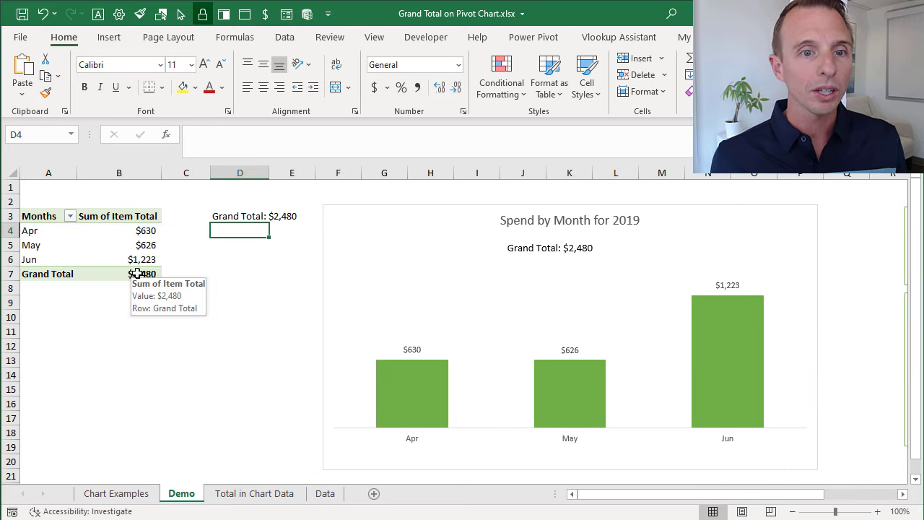
Step: Insert CHAR(10)& after the first & in D3's formula so the amount starts on a new line
left_click(235, 217)
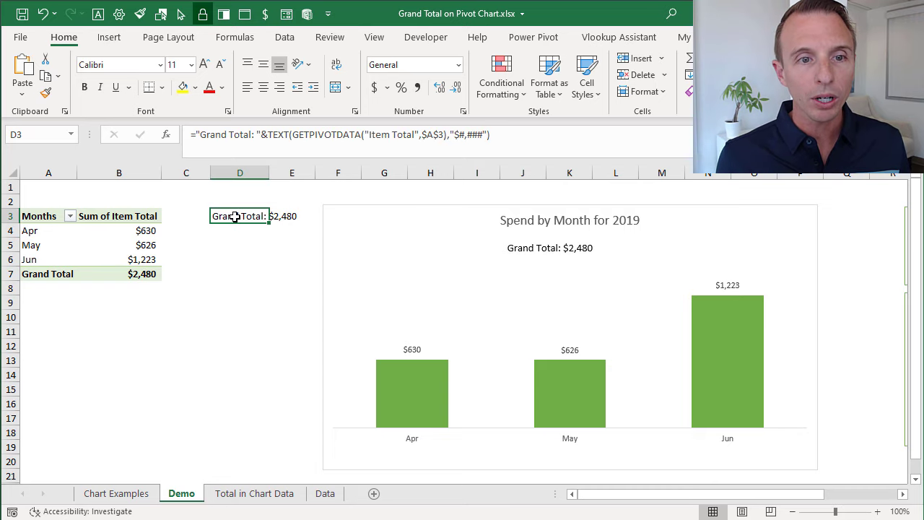
double_click(235, 217)
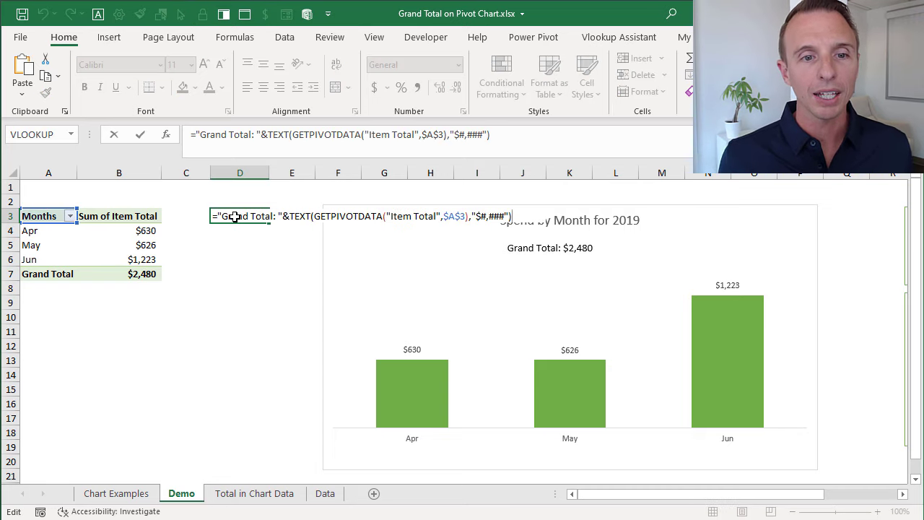
left_click(289, 216)
type("cha")
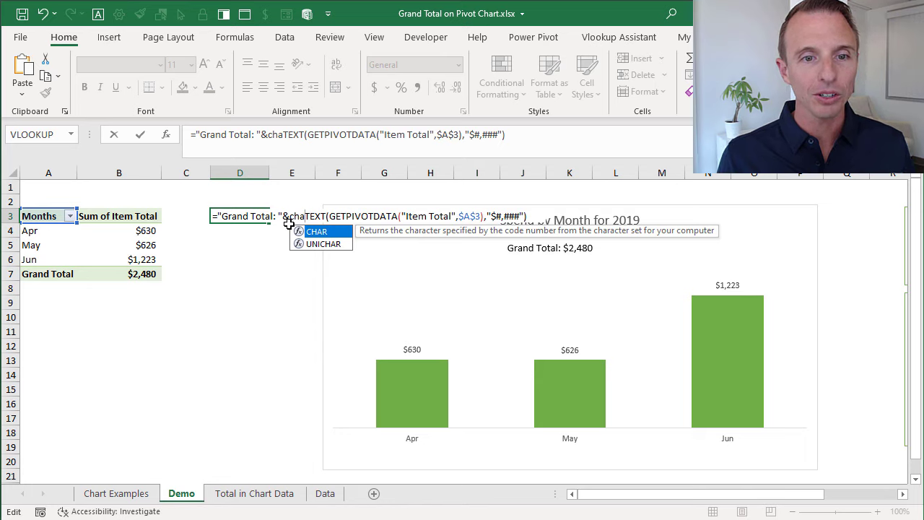
key("Tab")
type("10")
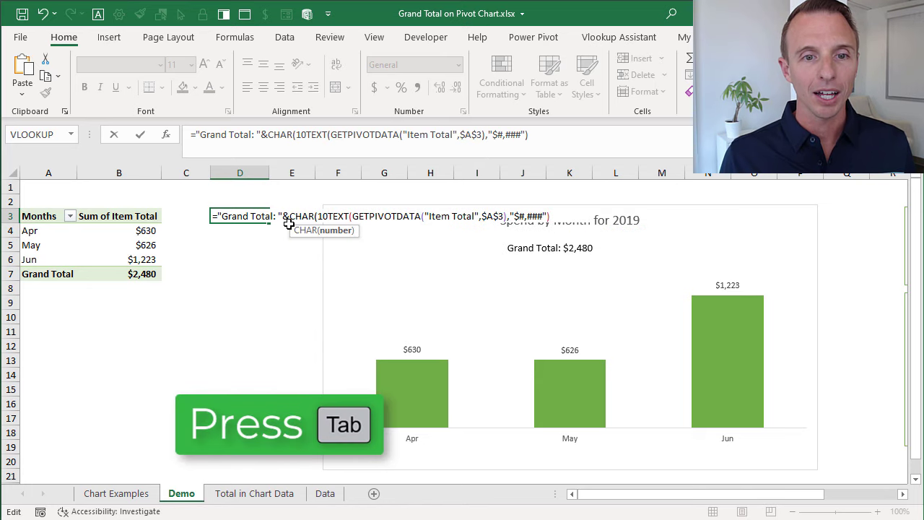
type(")")
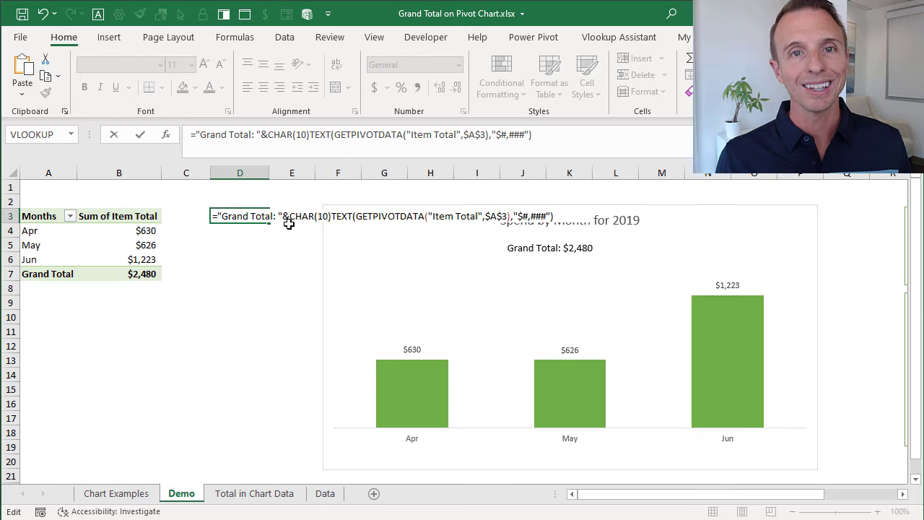
type("&")
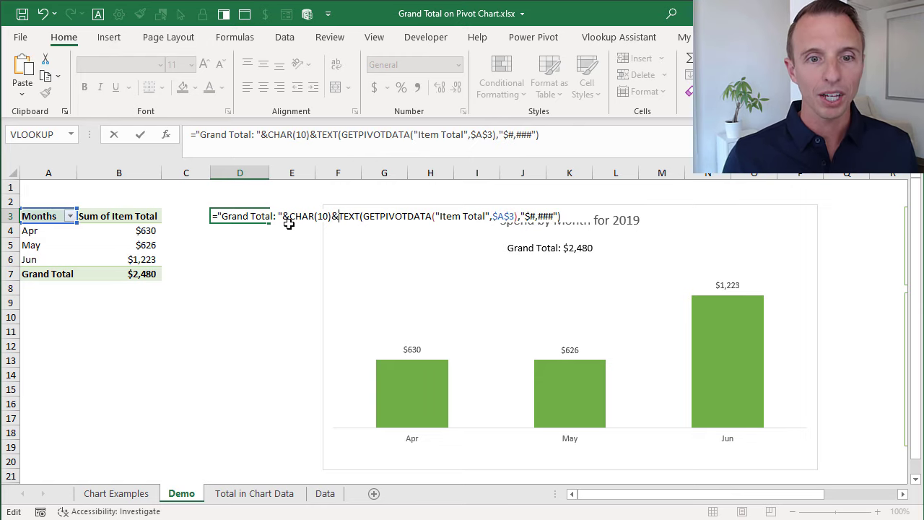
key("Return")
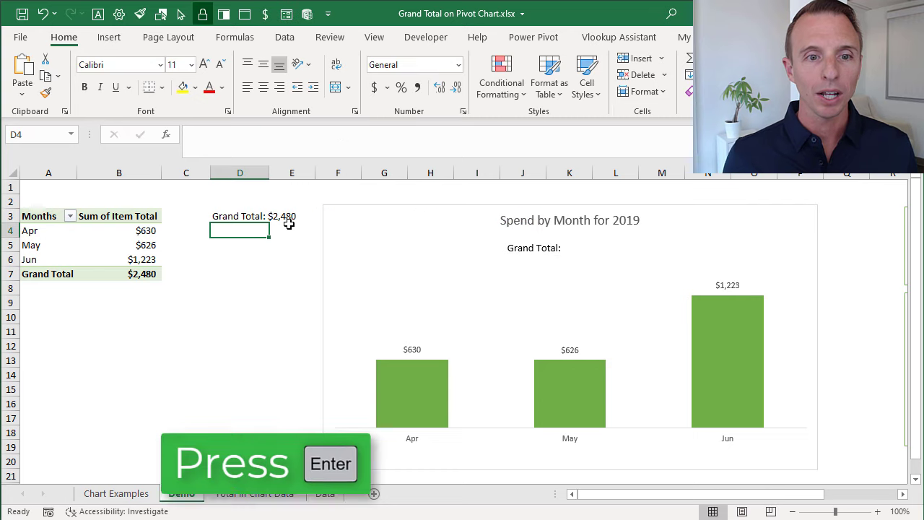
left_click(249, 217)
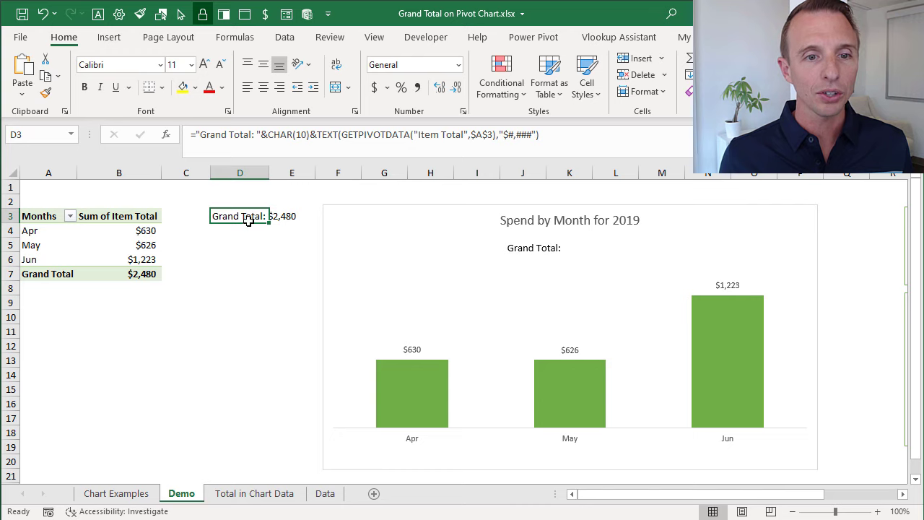
Step: Refresh the chart's =Demo!$D$3 text box to show 'Grand Total:' above $2,480, moving the chart away and back
left_click(523, 250)
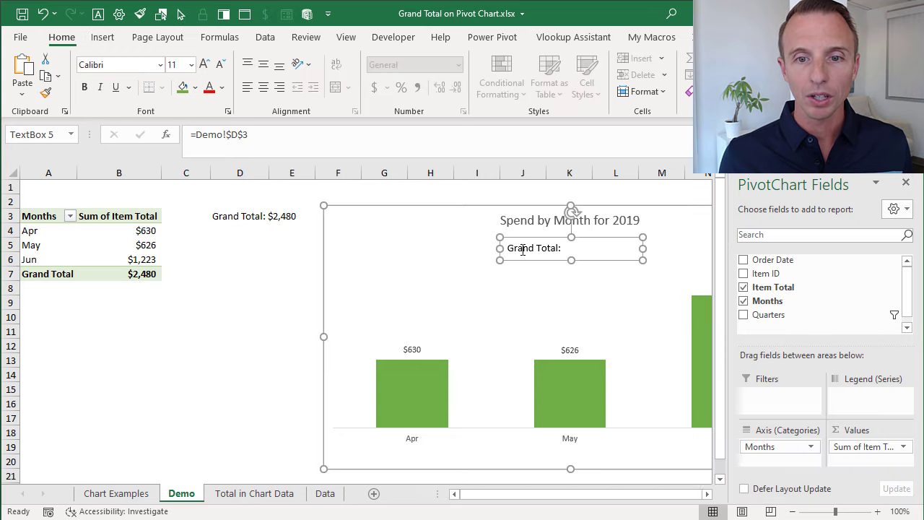
key("Return")
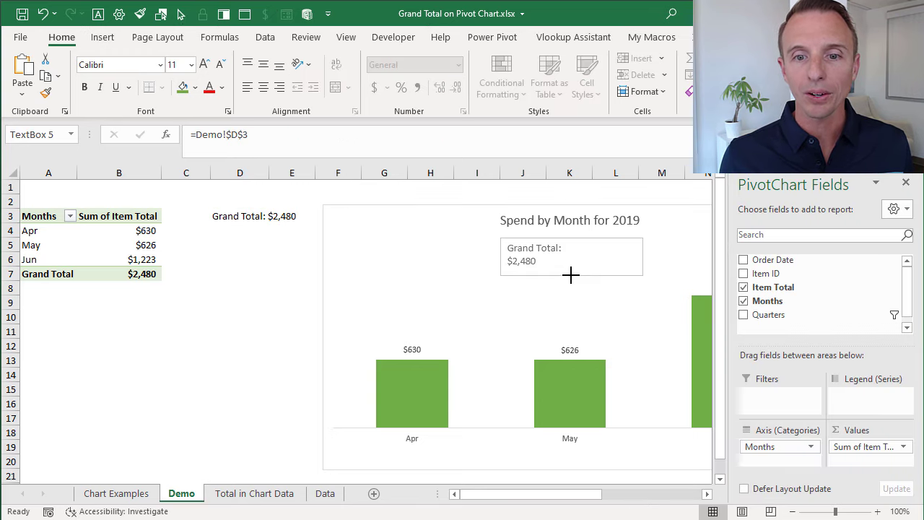
left_click(570, 275)
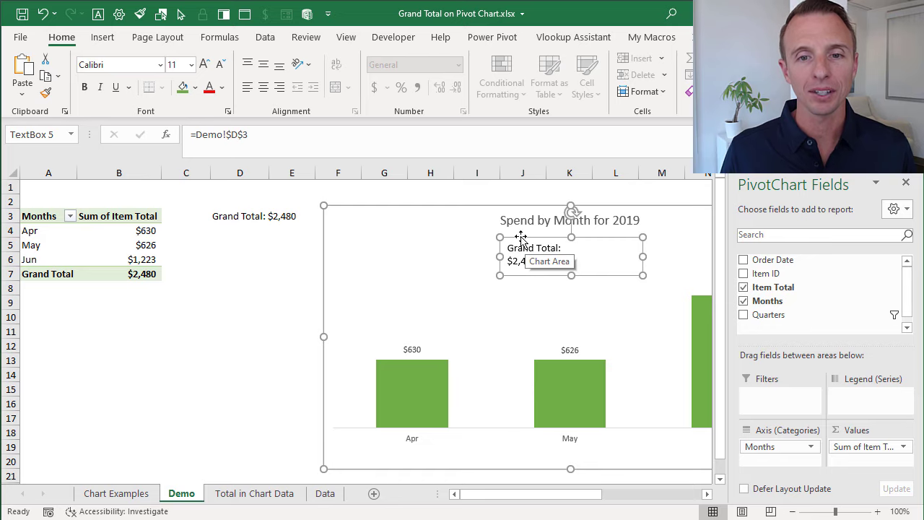
key("Escape")
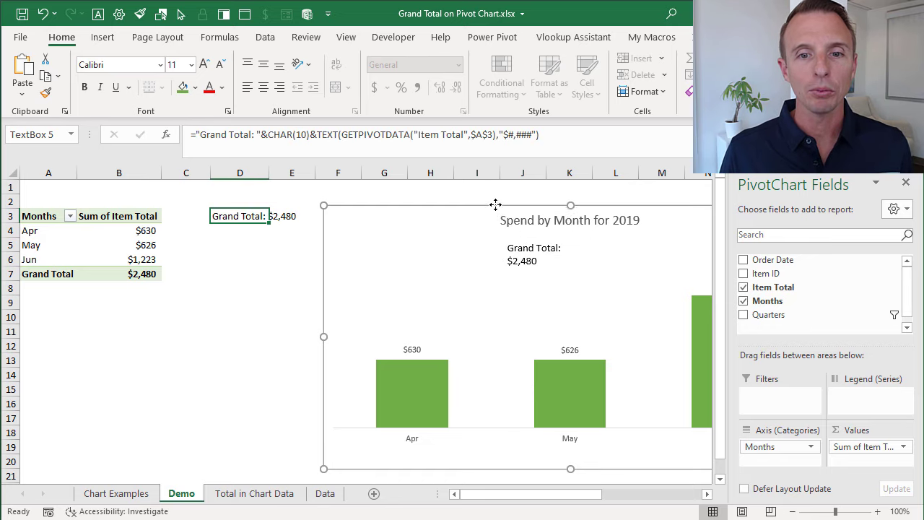
left_click_drag(496, 204, 433, 239)
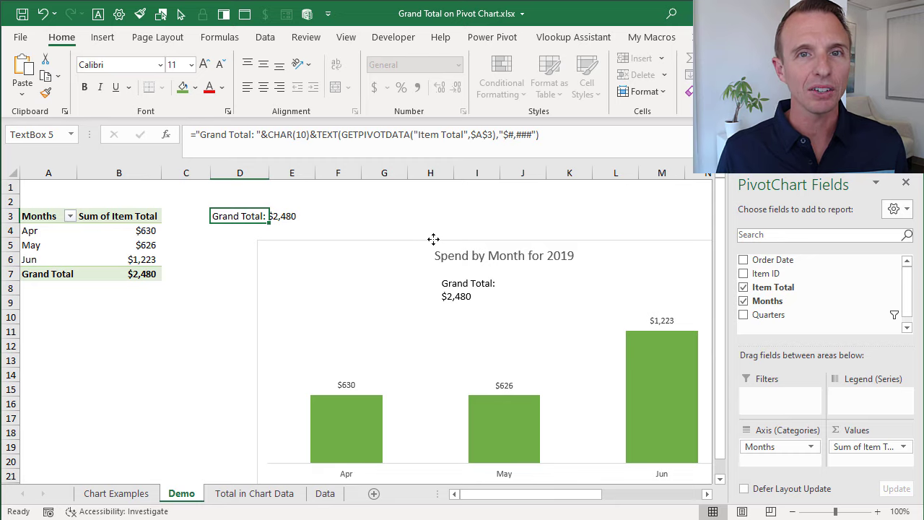
left_click_drag(434, 239, 491, 205)
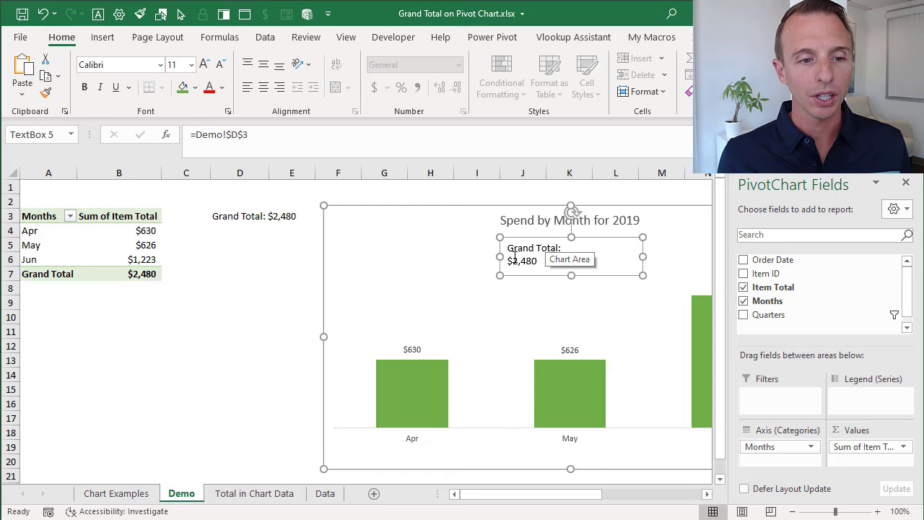
Step: Switch to the Chart Examples sheet and scroll down to the 'Total Spend 2019' example charts
left_click(114, 496)
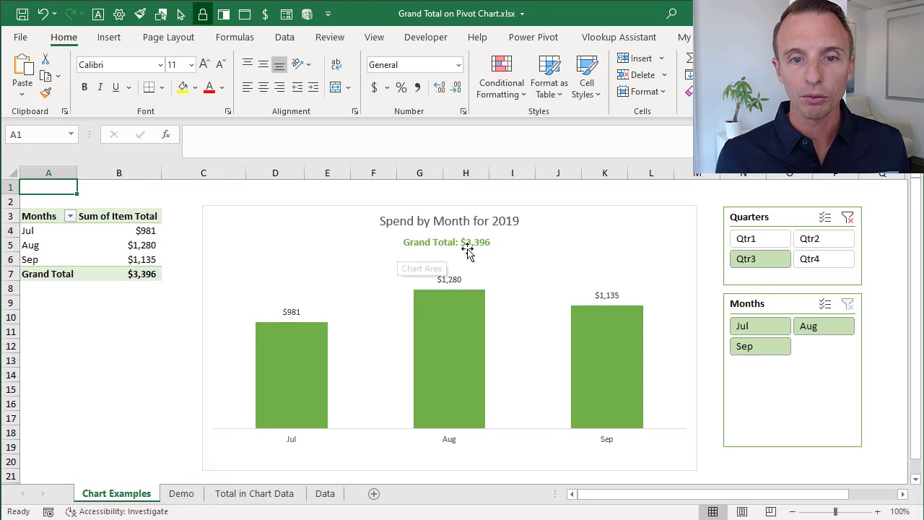
scroll(468, 250, "down", 7)
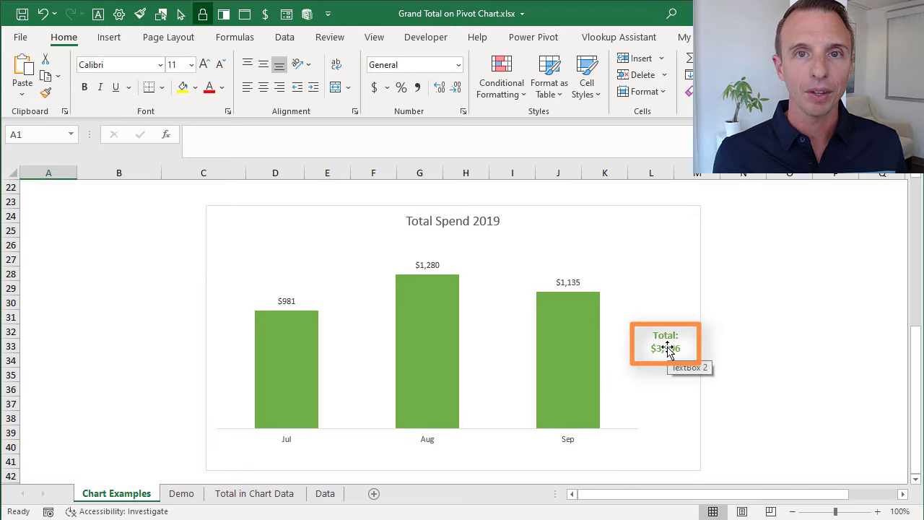
scroll(667, 349, "down", 6)
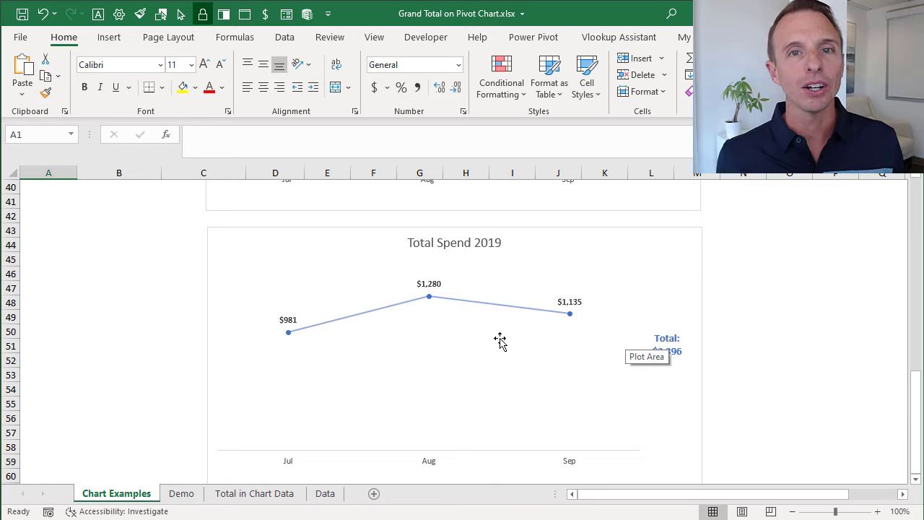
left_click(261, 495)
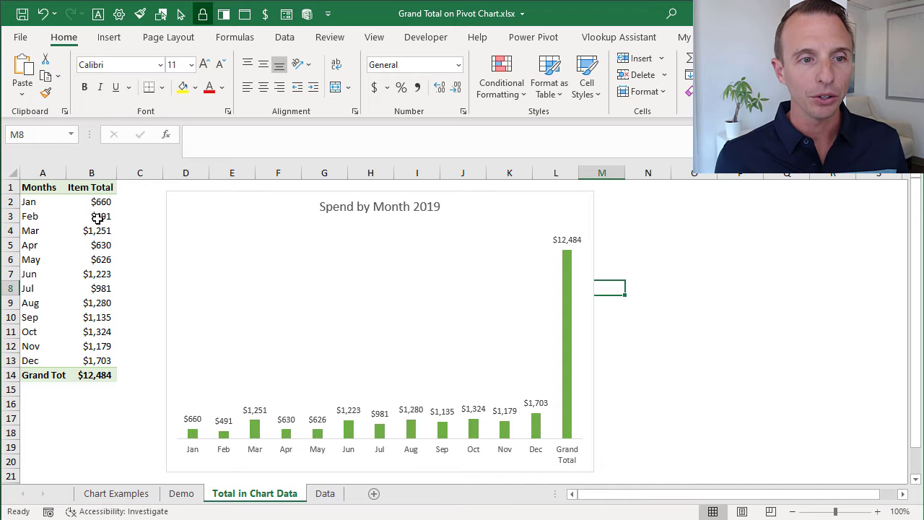
left_click(214, 221)
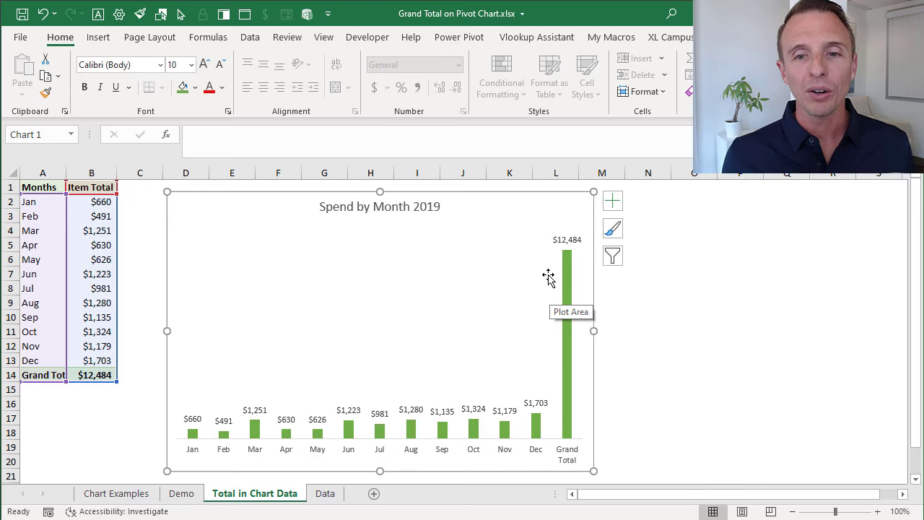
mouse_move(569, 257)
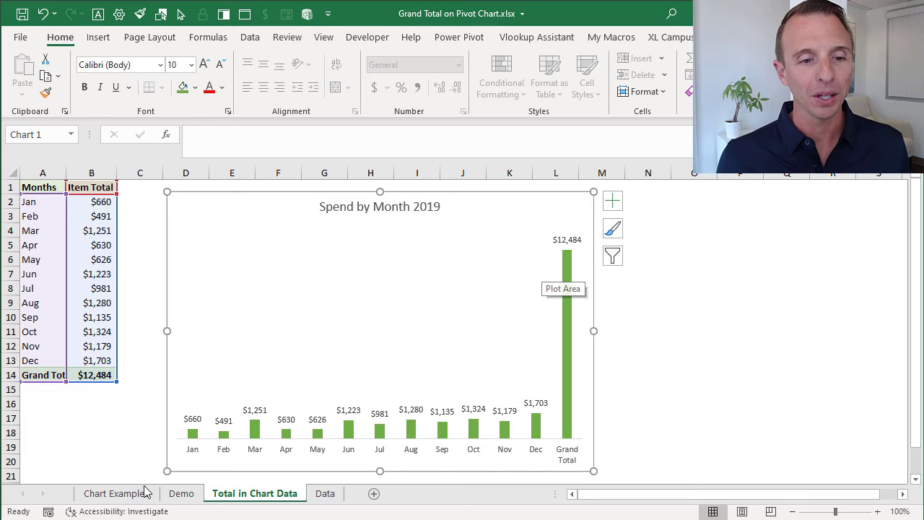
left_click(121, 493)
scroll(370, 365, "up", 13)
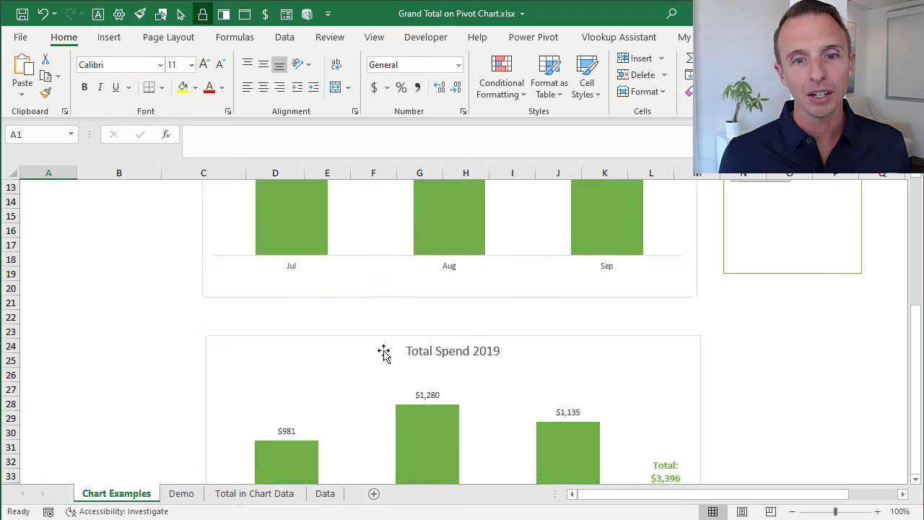